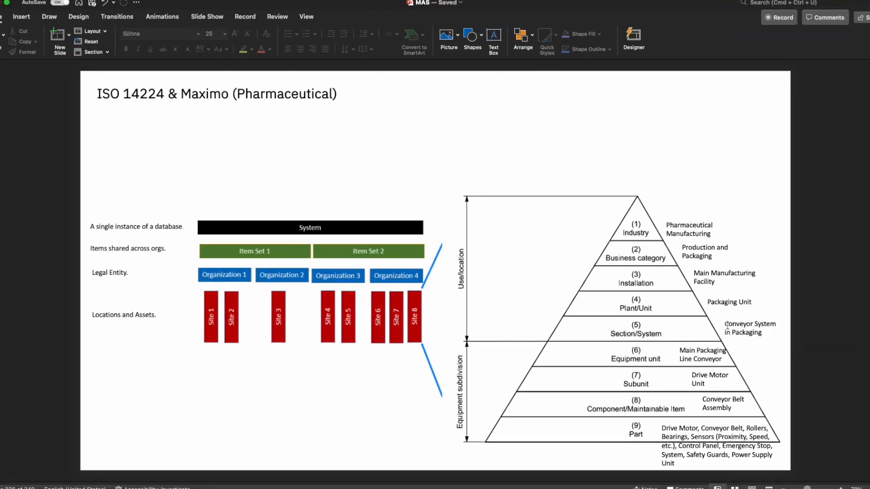
# - Copy the section-level label "Conveyor System in Packaging" from the slide, switch to Maximo and close the location drilldown
pyautogui.moveTo(726, 324); pyautogui.dragTo(763, 334)
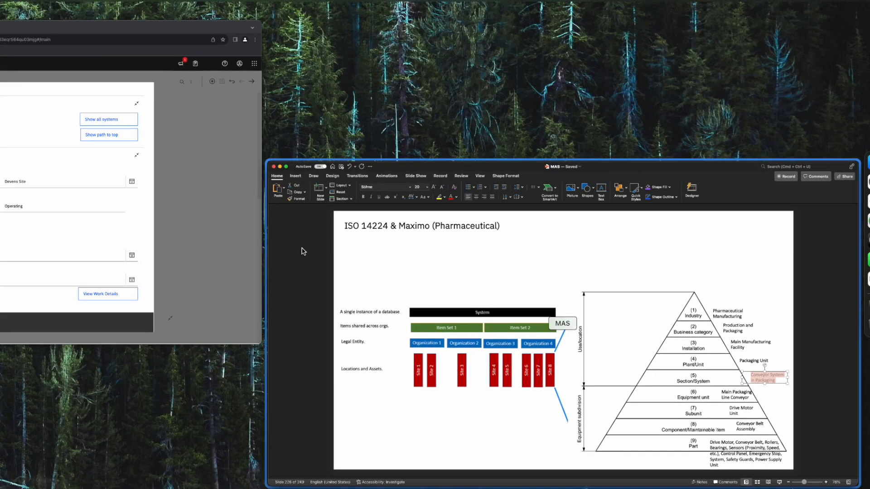
pyautogui.click(213, 253)
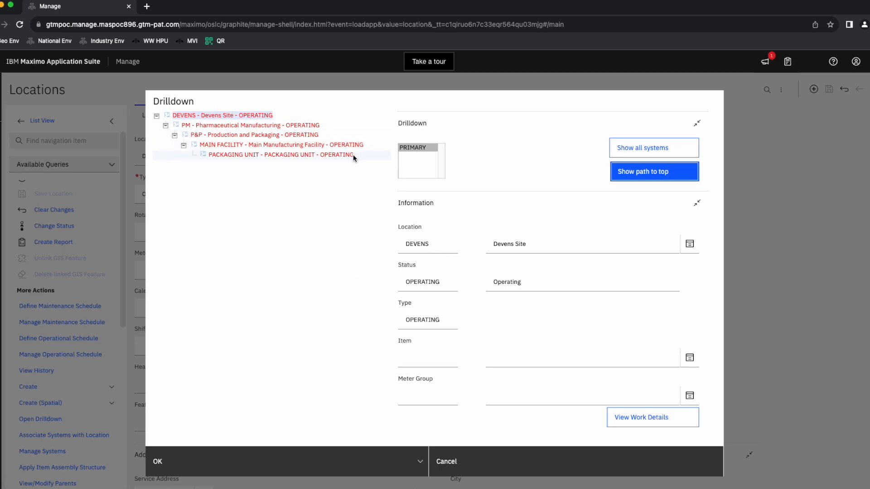
pyautogui.click(259, 466)
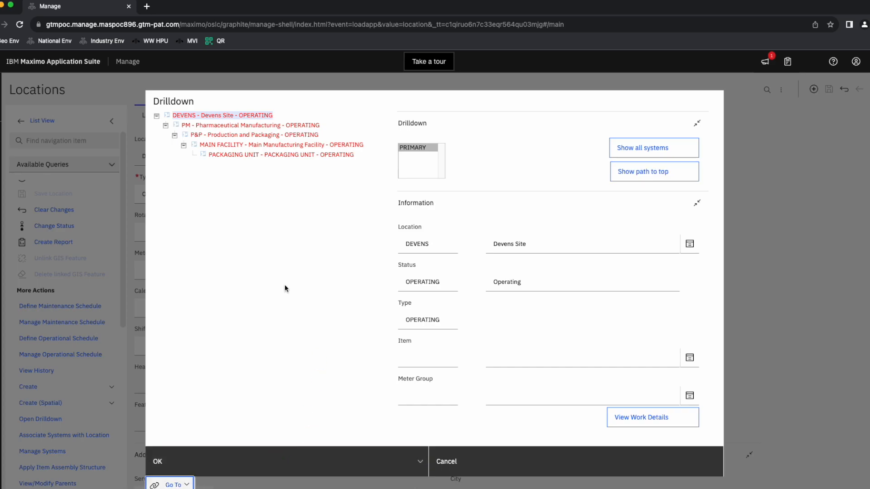
pyautogui.click(452, 463)
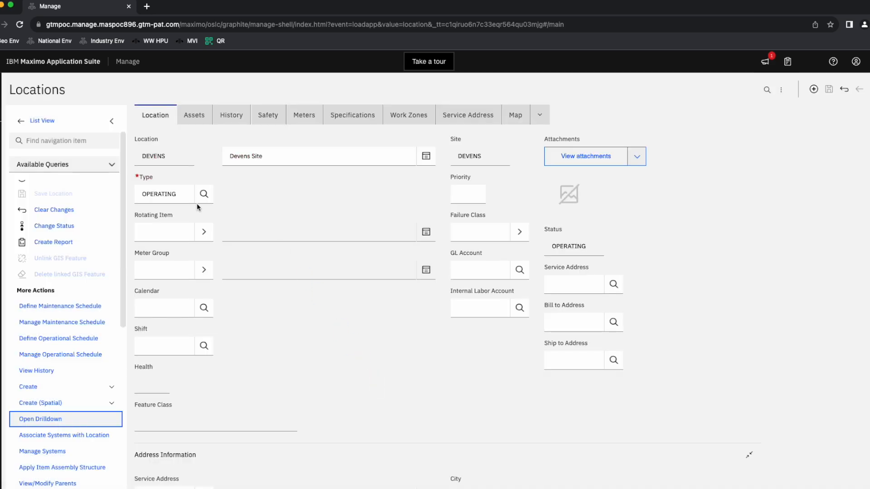
# - Examine the available location types and the systems, parent and children sections of the DEVENS location
pyautogui.click(204, 194)
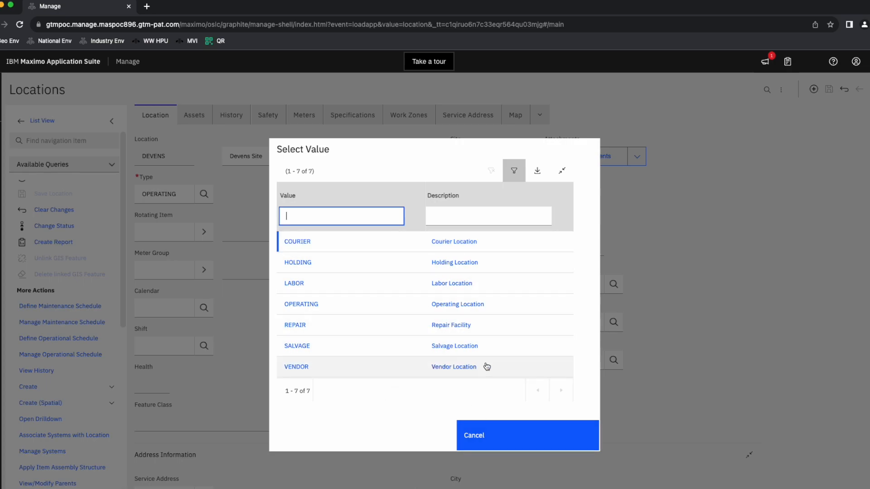
pyautogui.click(500, 443)
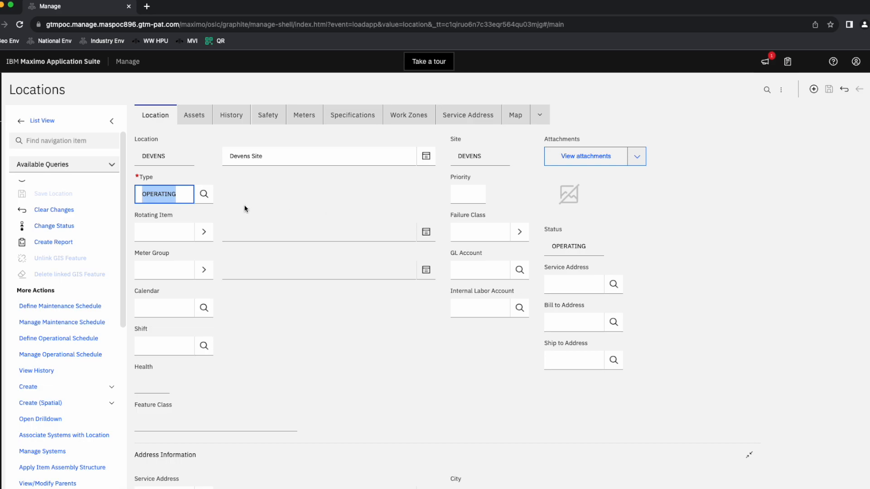
pyautogui.click(202, 198)
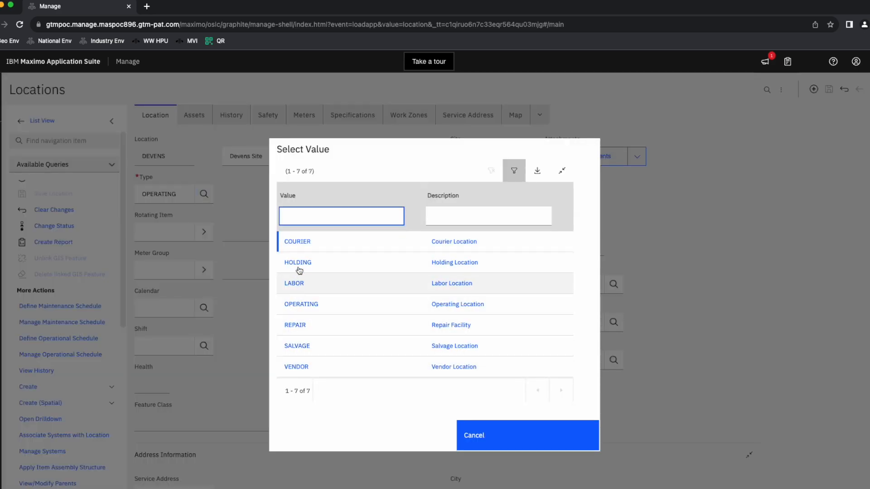
pyautogui.click(467, 442)
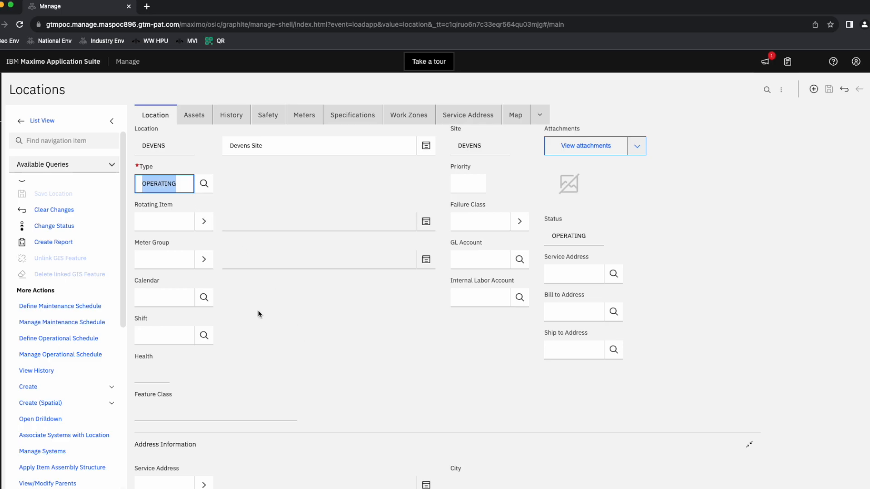
pyautogui.scroll(-6, 258, 311)
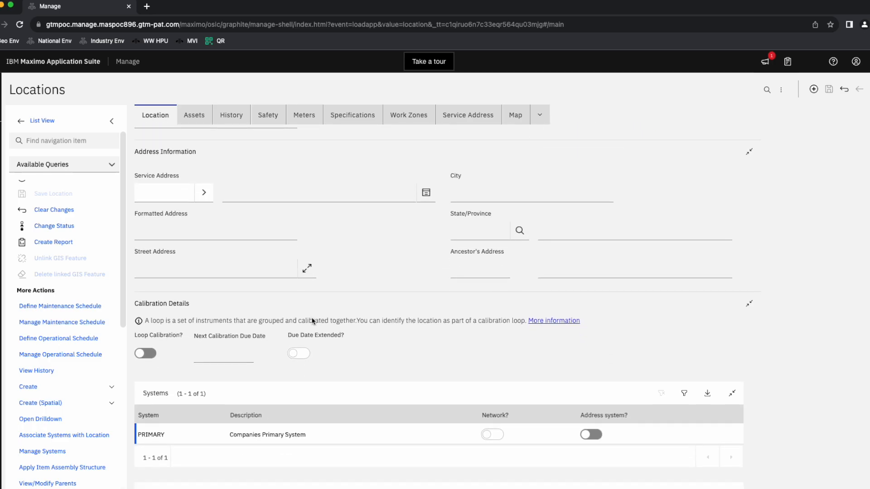
pyautogui.scroll(6, 312, 321)
pyautogui.scroll(-8, 263, 320)
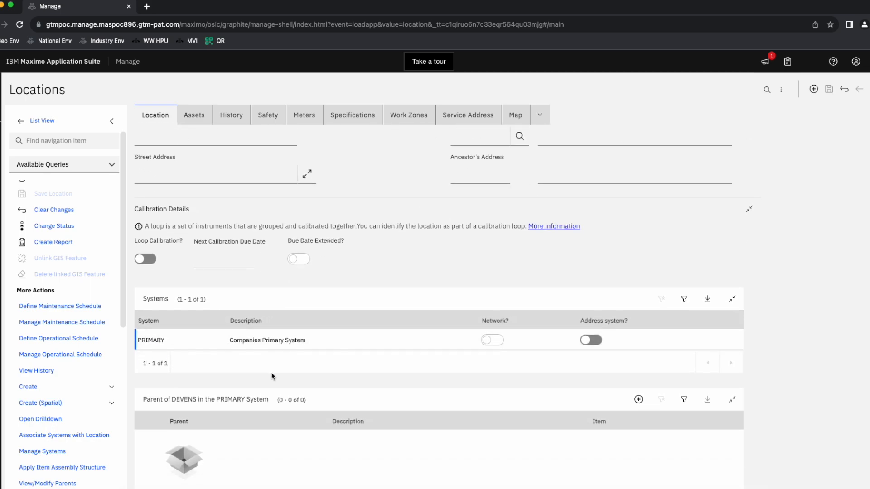
pyautogui.scroll(-2, 196, 338)
pyautogui.scroll(-2, 278, 388)
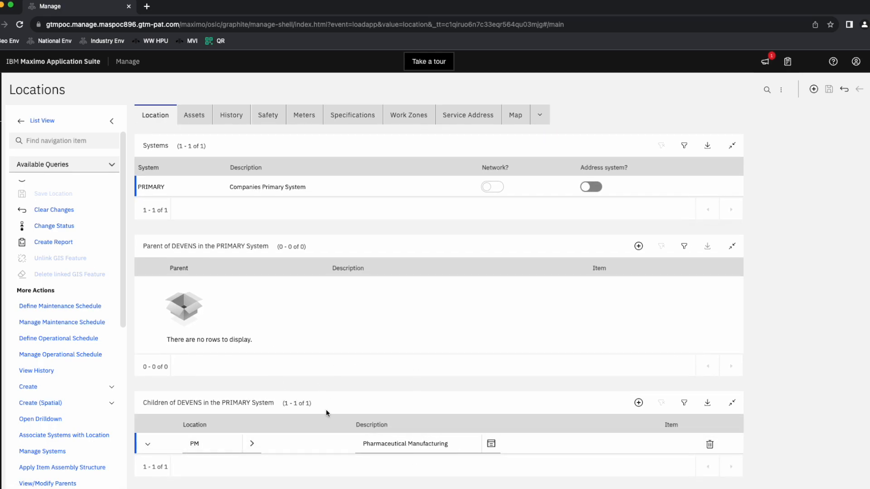
pyautogui.scroll(10, 334, 423)
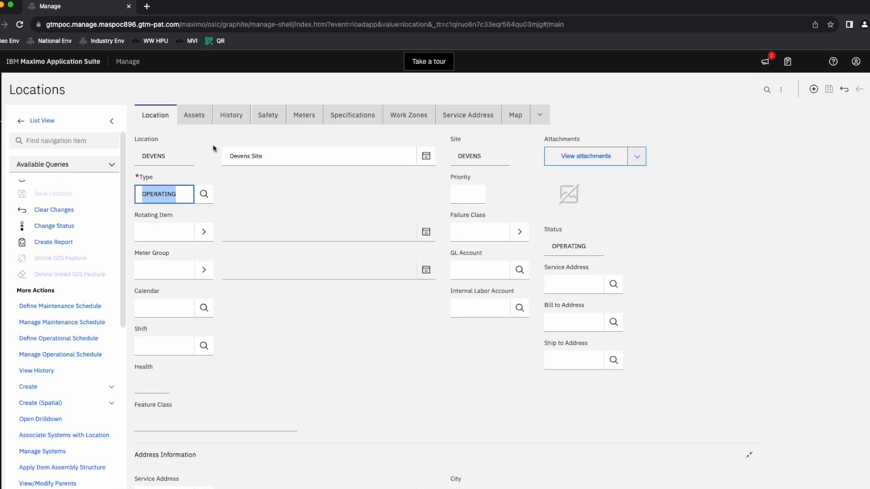
# - Create a new location with "Conveyor System in Packaging" as both its identifier and description, and set its type to OPERATING
pyautogui.click(22, 121)
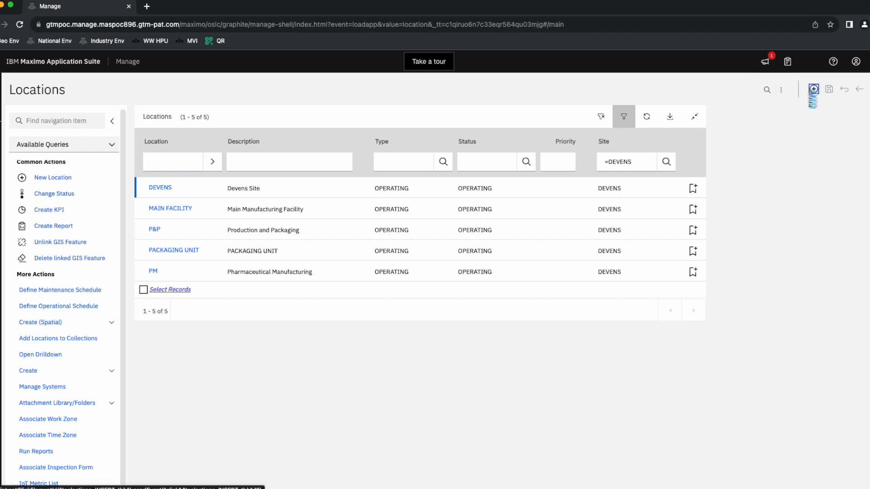
pyautogui.click(814, 90)
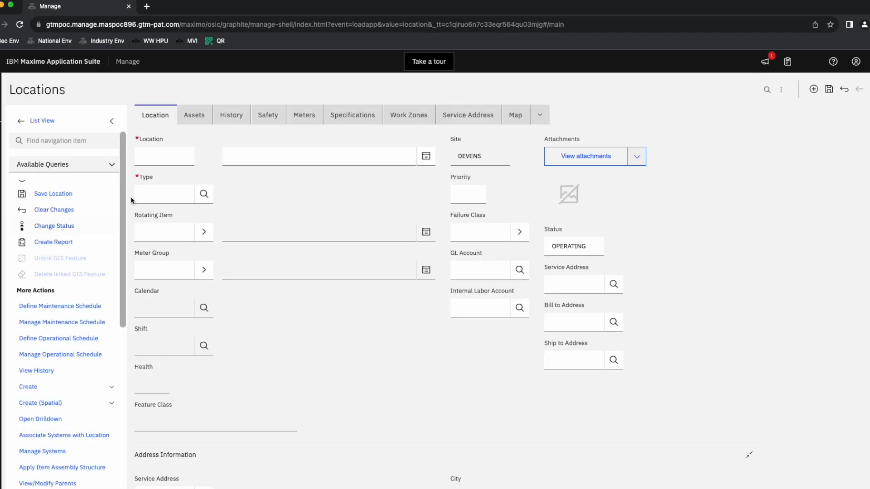
pyautogui.click(257, 155)
pyautogui.write('Conveyor System in Packaging')
pyautogui.click(158, 157)
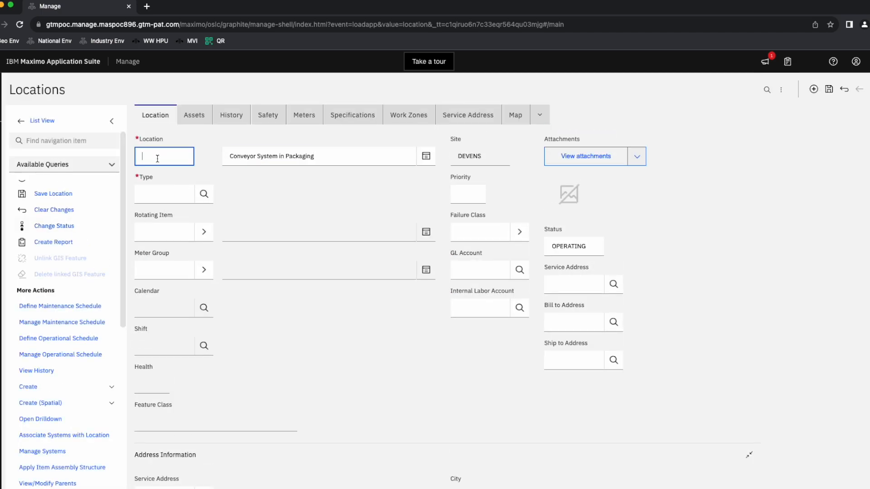
pyautogui.press('super+v')
pyautogui.click(208, 198)
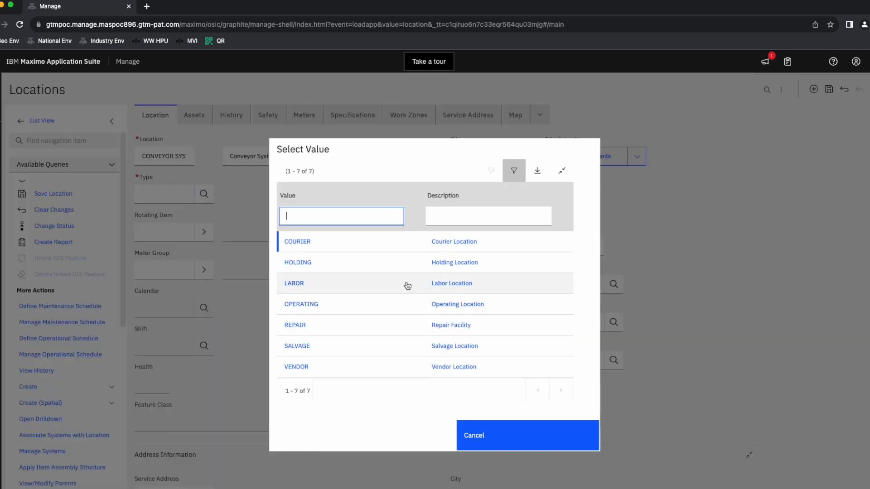
pyautogui.click(301, 304)
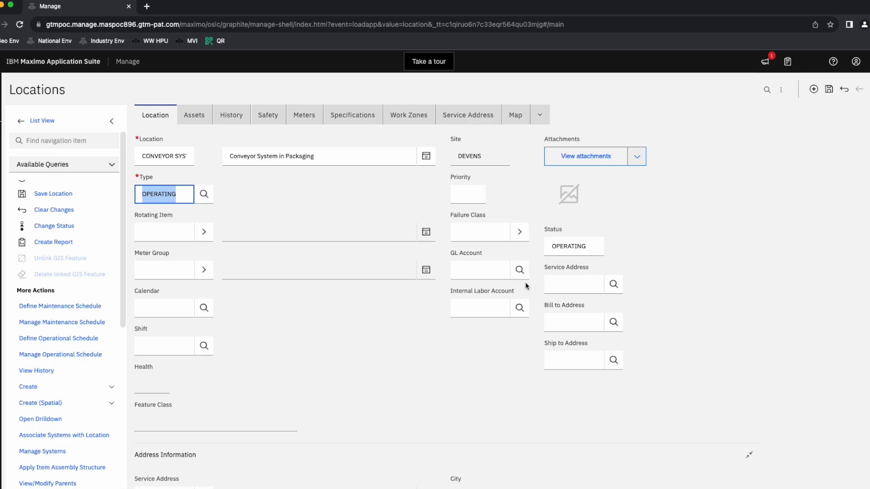
# - Review the defined systems for the DEVENS primary system and accept the Manage Systems dialog to save the new location
pyautogui.scroll(-5, 365, 341)
pyautogui.scroll(-3, 364, 345)
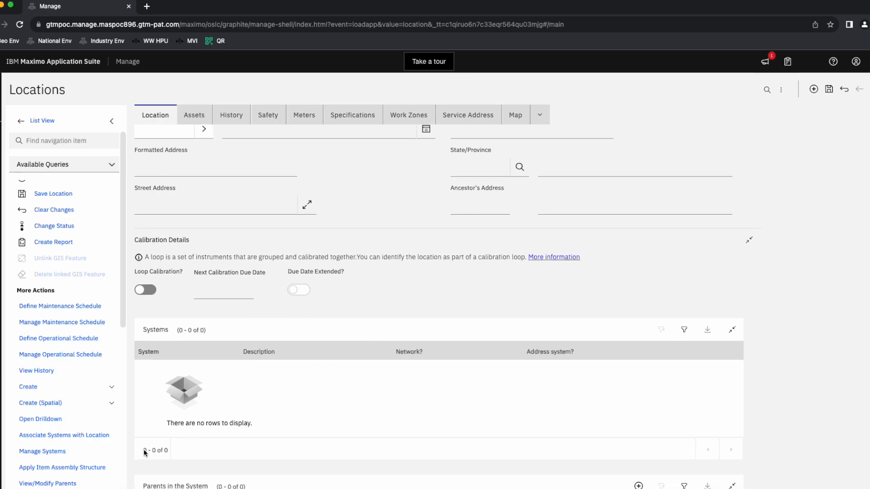
pyautogui.click(44, 452)
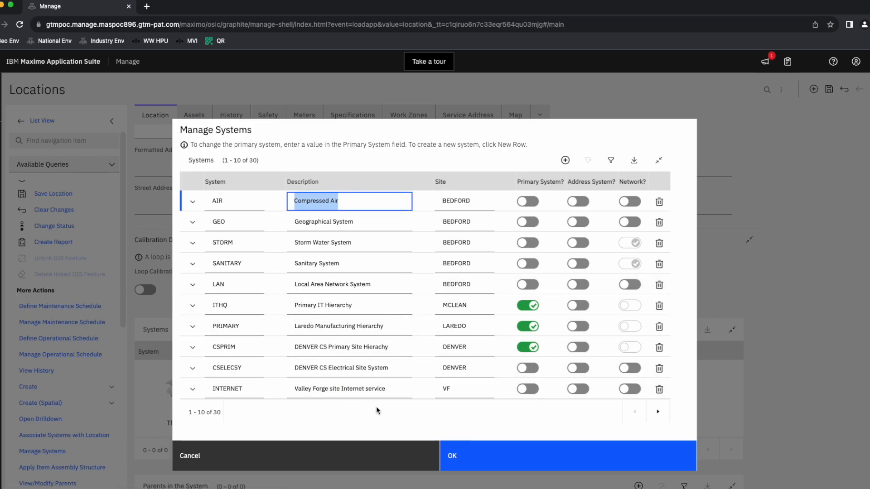
pyautogui.click(658, 411)
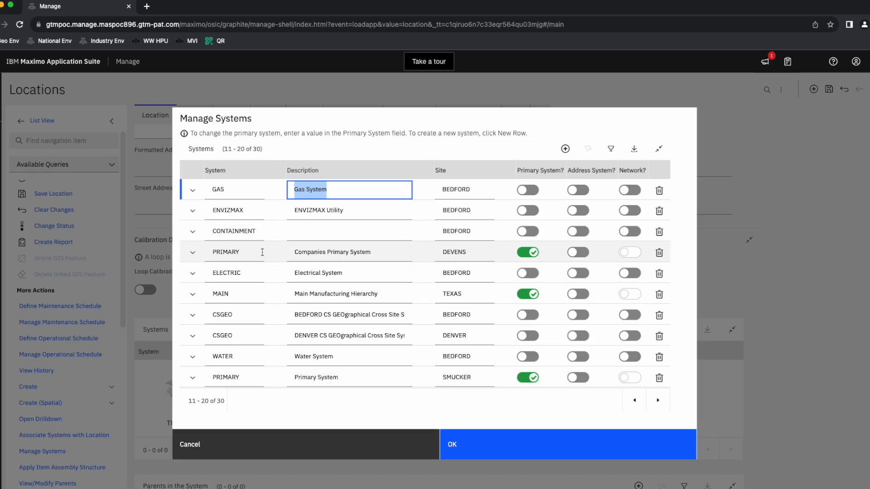
pyautogui.click(472, 448)
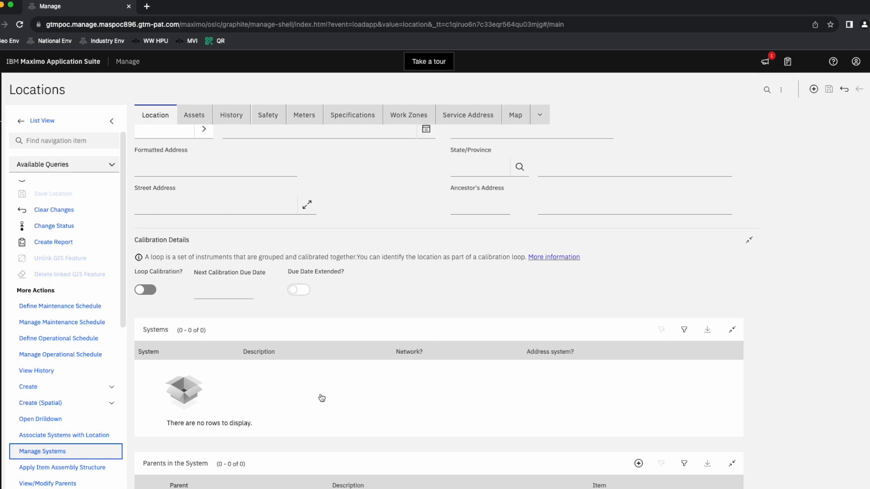
# - Add the PRIMARY system to the conveyor system location and try to accept the association without a parent
pyautogui.click(61, 436)
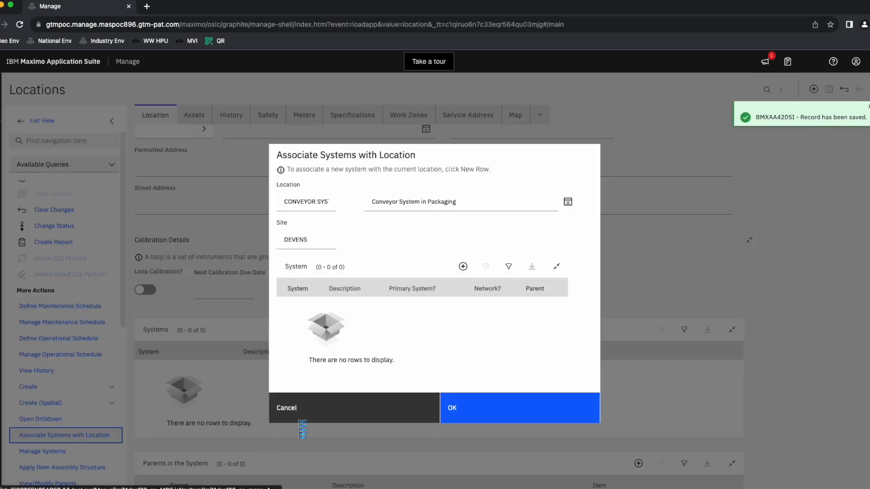
pyautogui.click(463, 267)
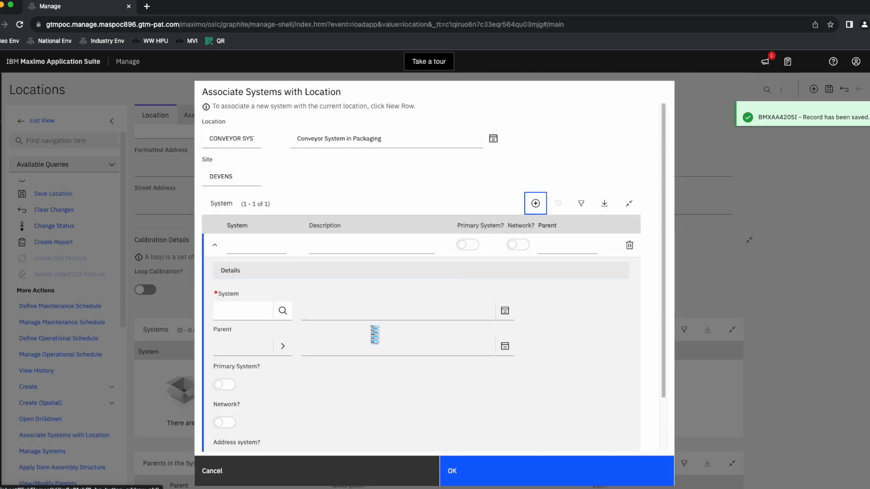
pyautogui.click(283, 310)
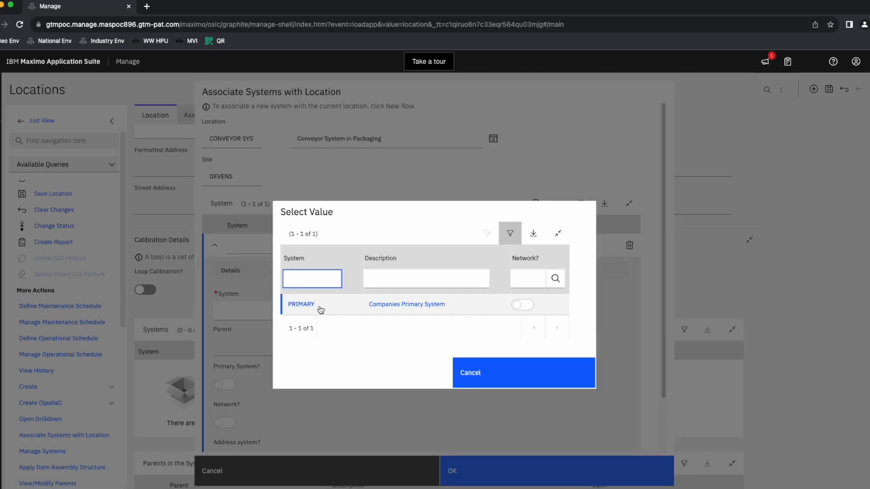
pyautogui.click(301, 304)
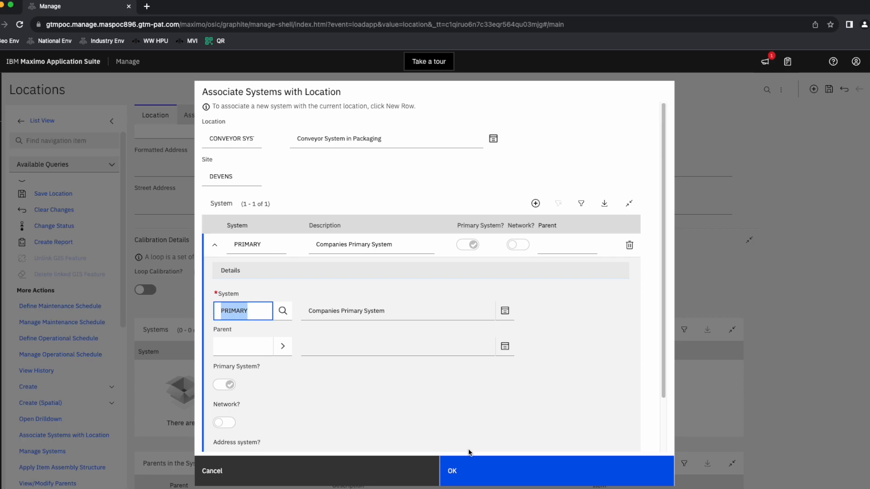
pyautogui.click(215, 245)
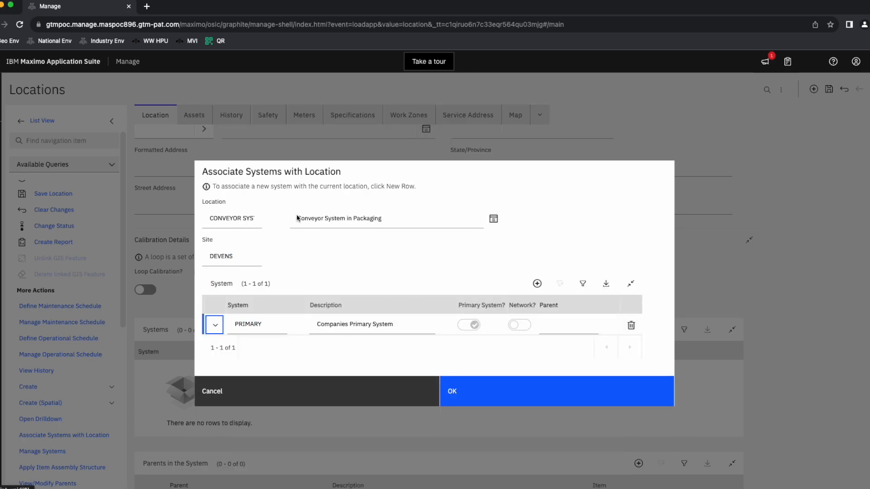
pyautogui.click(511, 403)
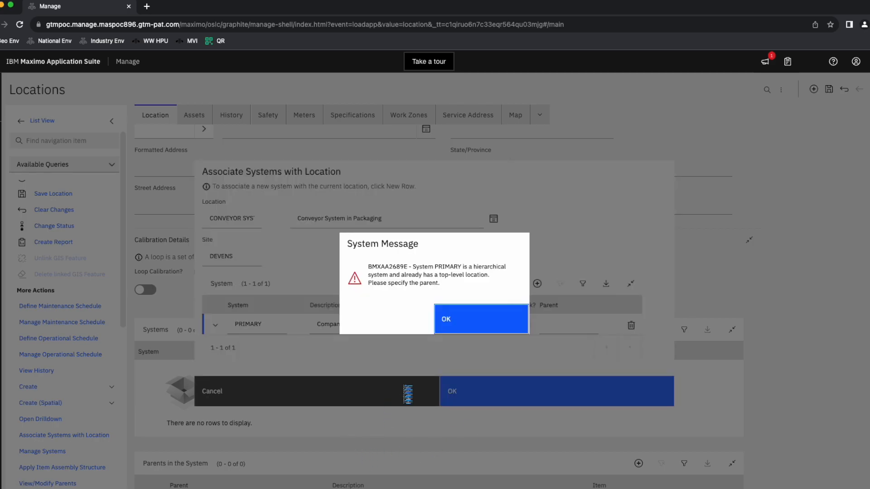
pyautogui.click(457, 324)
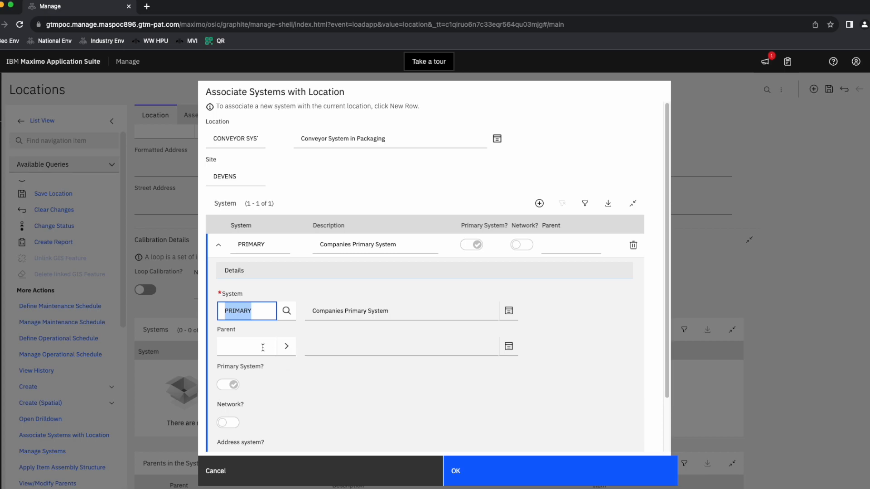
# - Check the plant-level label on the slide, then set PACKAGING UNIT as the parent in the PRIMARY system and accept the association
pyautogui.click(287, 347)
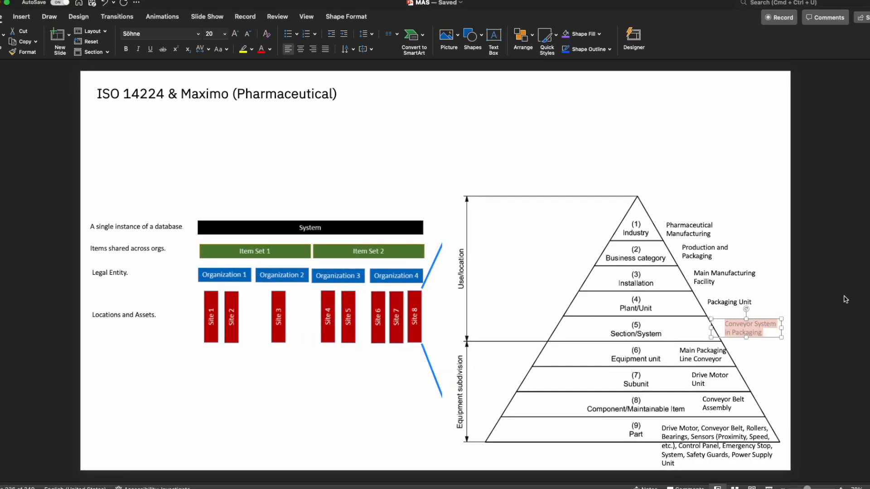
pyautogui.click(845, 299)
pyautogui.click(709, 285)
pyautogui.click(708, 303)
pyautogui.moveTo(708, 302); pyautogui.dragTo(742, 313)
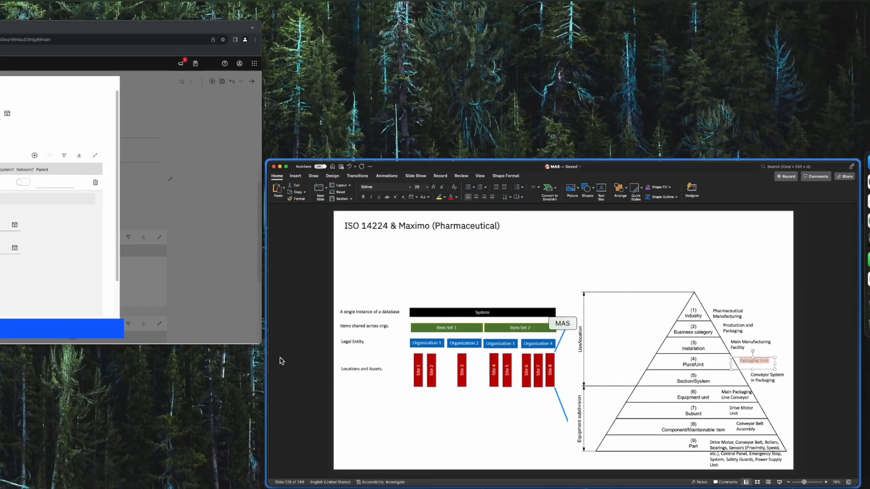
pyautogui.click(229, 328)
pyautogui.click(122, 307)
pyautogui.click(145, 318)
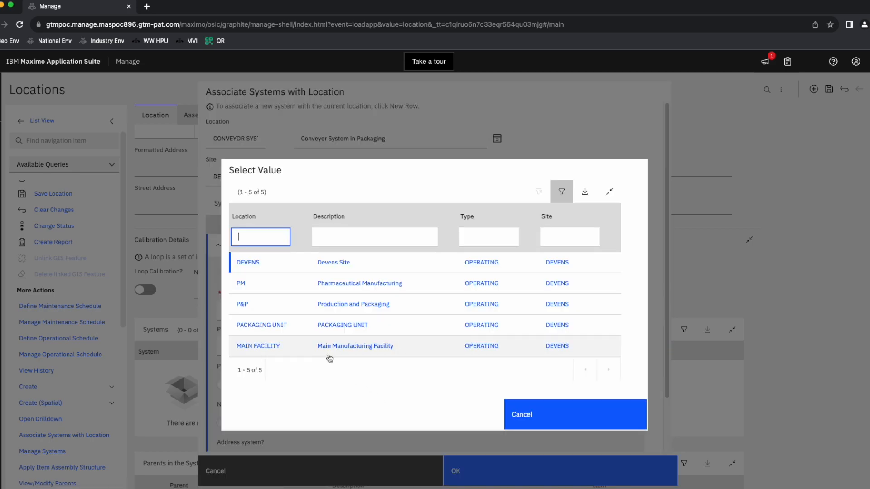
pyautogui.click(410, 332)
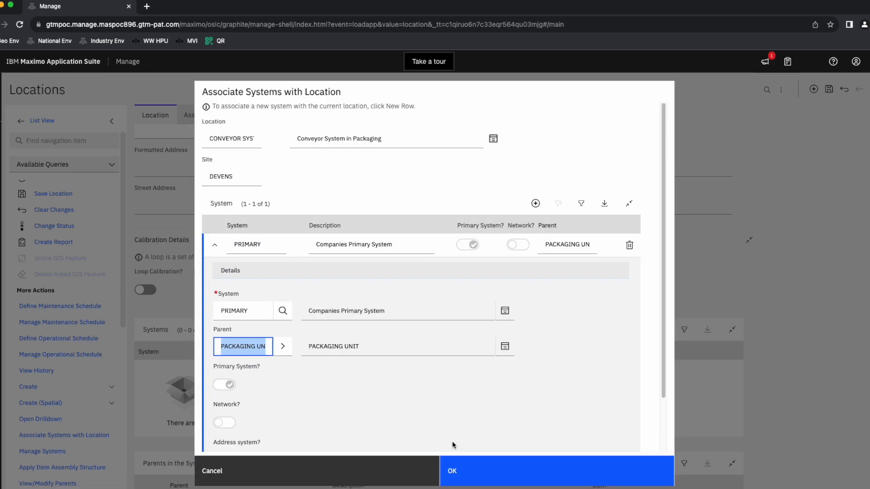
pyautogui.click(470, 472)
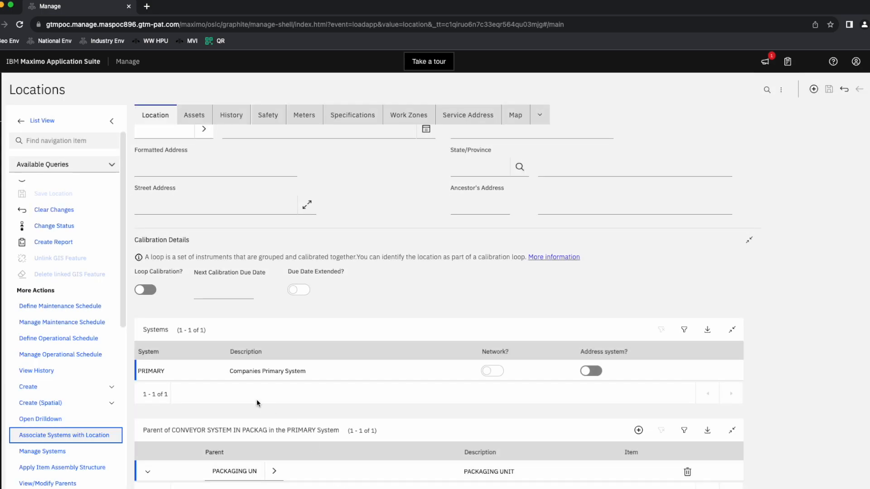
# - Show the Conveyor System in Packaging location's path to the top of the PRIMARY system in its drilldown, and cancel the dialog
pyautogui.scroll(-1, 285, 383)
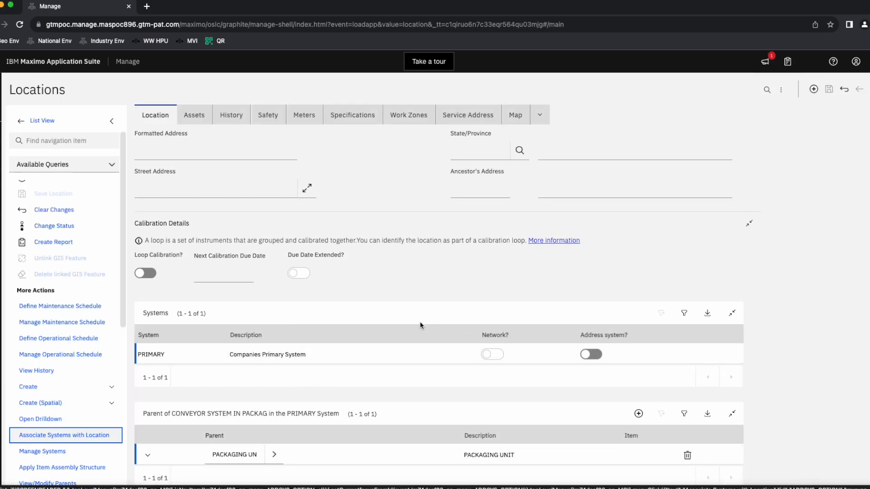
pyautogui.click(41, 418)
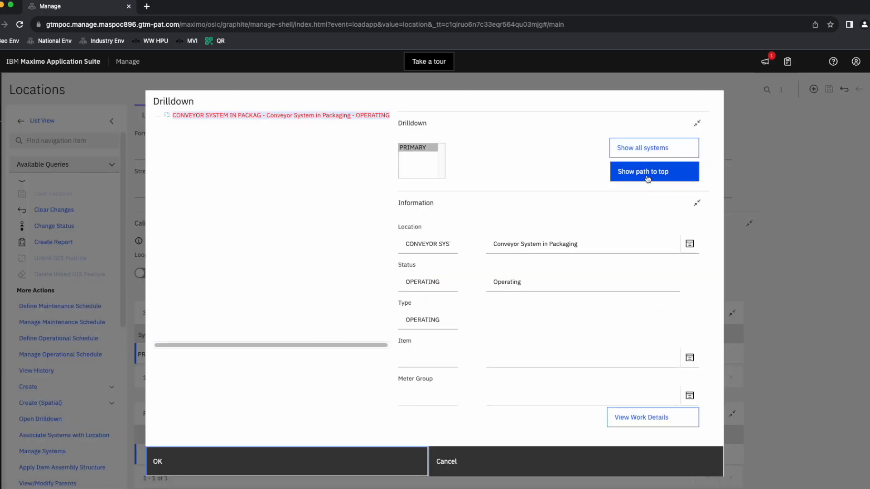
pyautogui.click(648, 179)
pyautogui.click(156, 117)
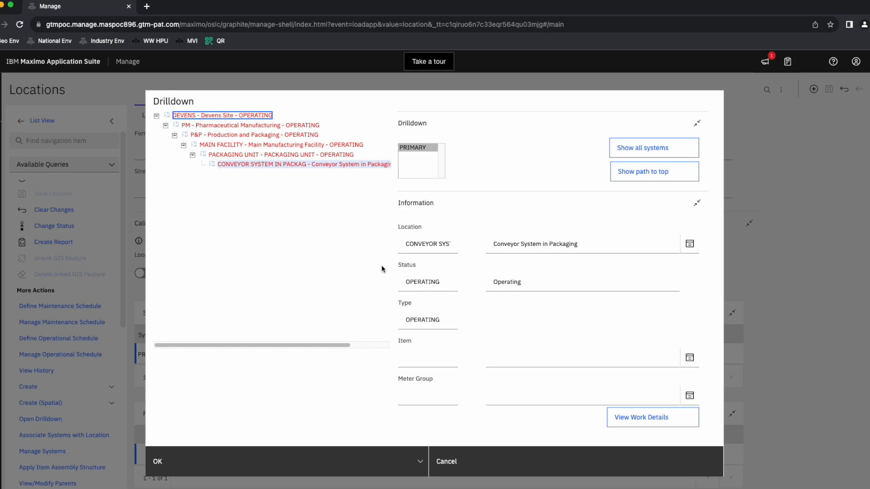
pyautogui.click(294, 464)
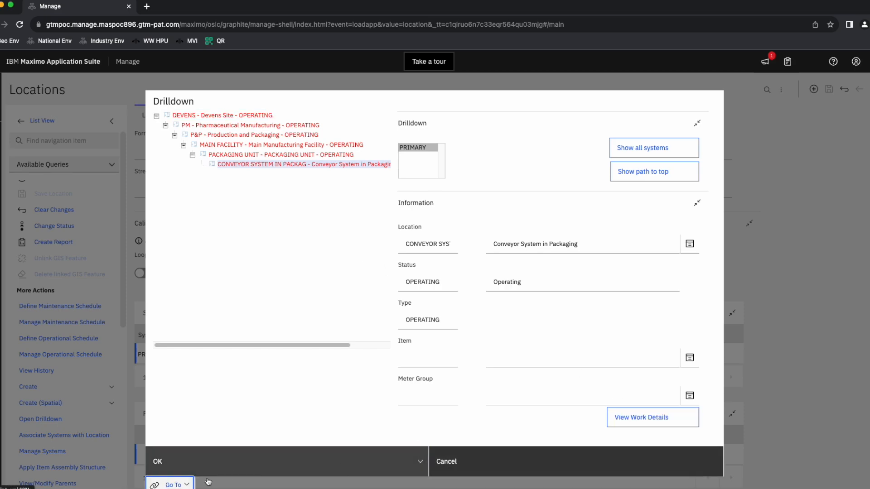
pyautogui.click(454, 470)
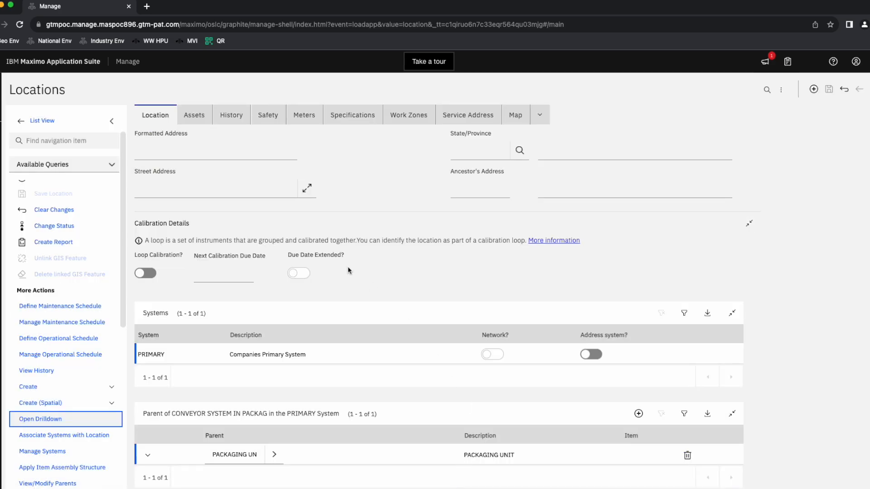
# - Review the conveyor system location's parent and children in the PRIMARY system and its list of assets
pyautogui.scroll(-2, 385, 355)
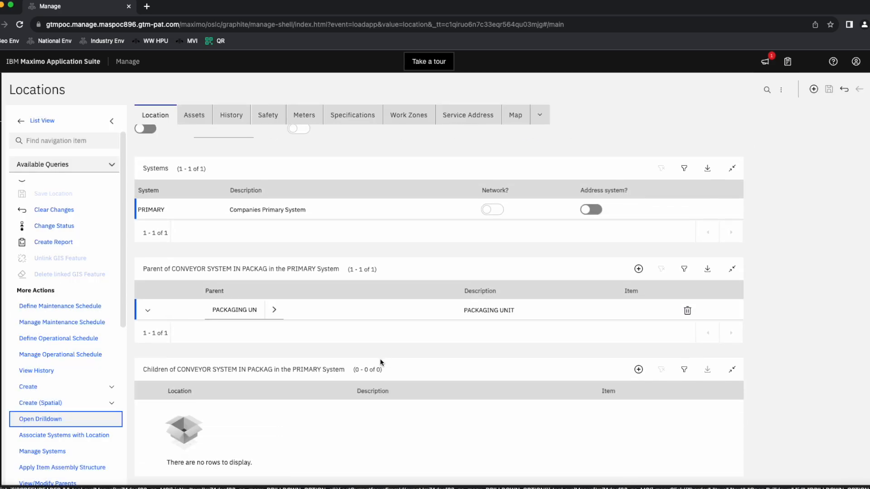
pyautogui.click(195, 116)
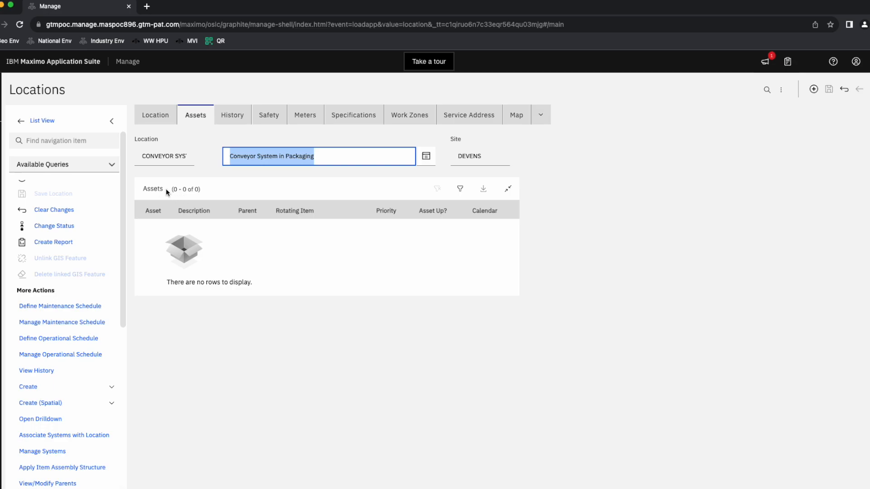
pyautogui.click(154, 159)
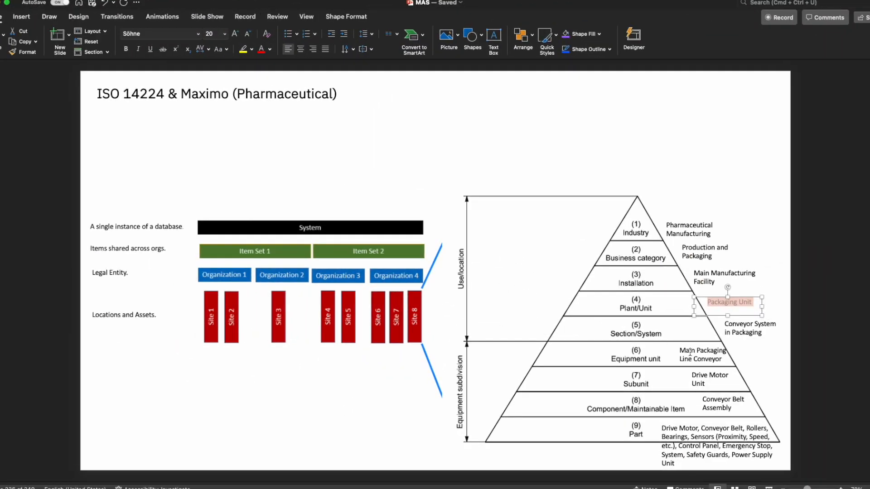
# - Copy the equipment-unit label "Main Packaging Line Conveyor" from the ISO 14224 pyramid on the PowerPoint slide
pyautogui.click(129, 251)
pyautogui.tripleClick(684, 351)
pyautogui.press('super+c')
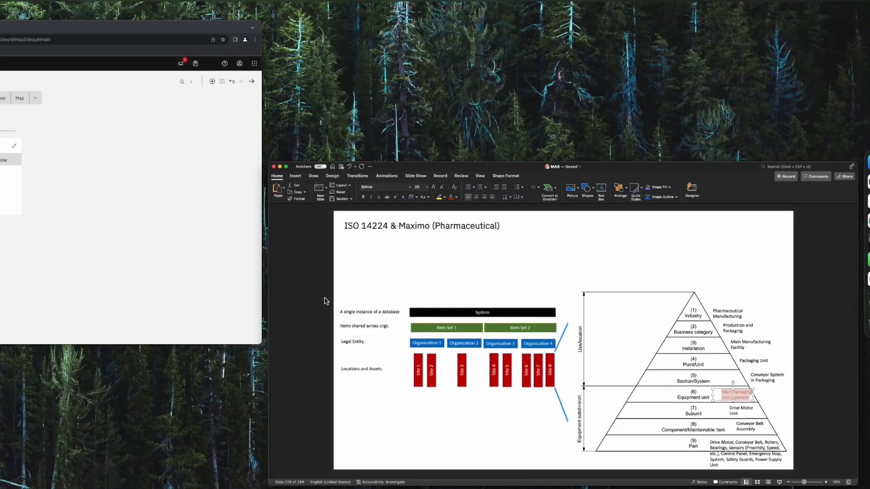
# - Switch back to Maximo, search the navigation for "asset" and open the Assets application
pyautogui.click(140, 249)
pyautogui.click(2, 61)
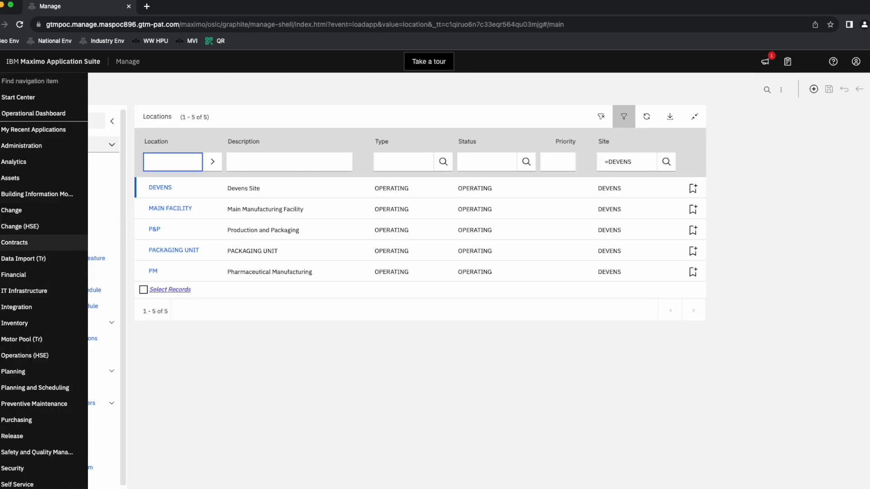
pyautogui.click(29, 82)
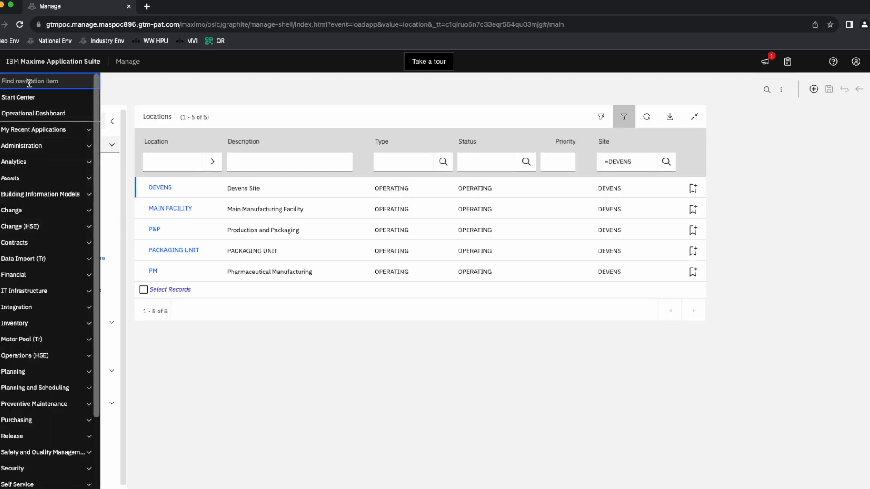
pyautogui.write('asset')
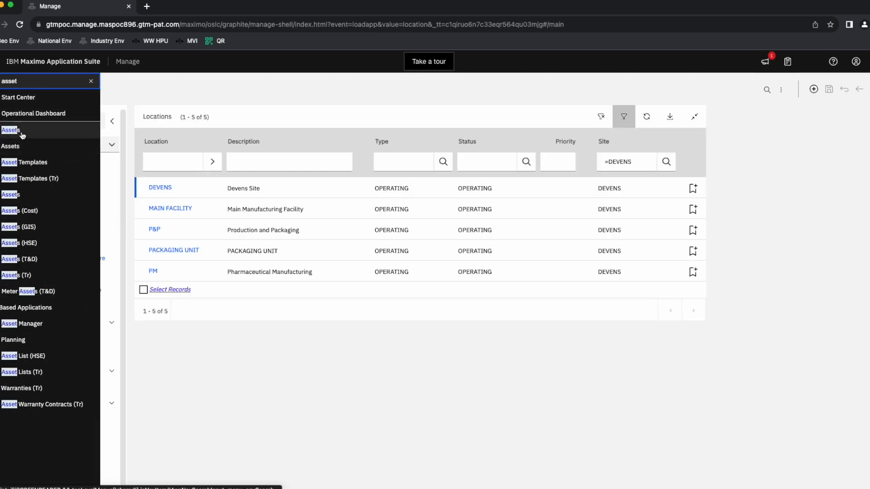
pyautogui.click(13, 131)
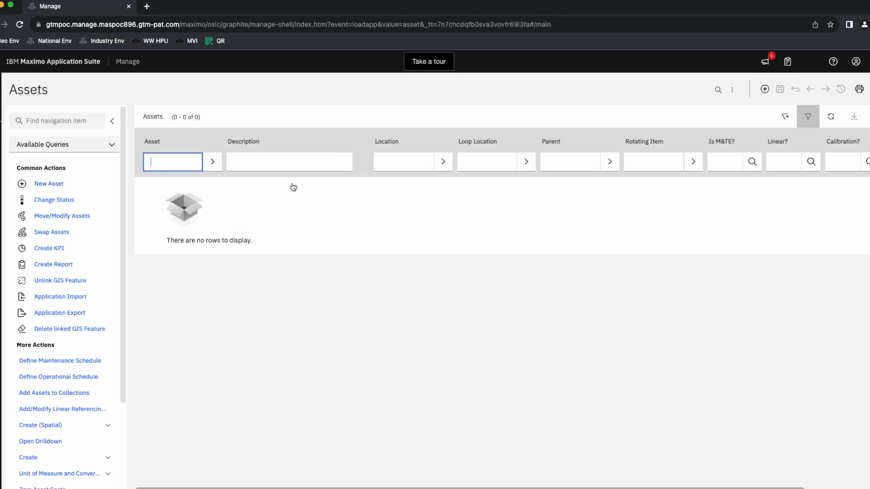
# - Check the default insert site in the profile's default information and cancel the dialog
pyautogui.click(856, 62)
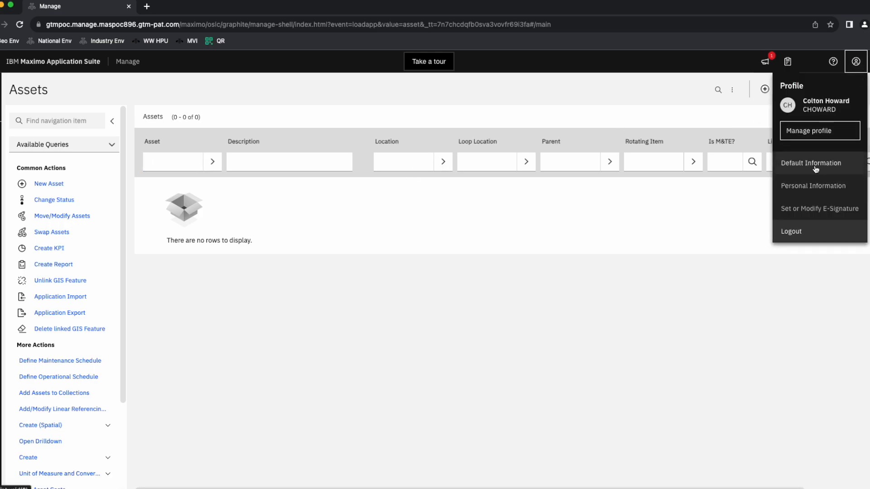
pyautogui.click(817, 165)
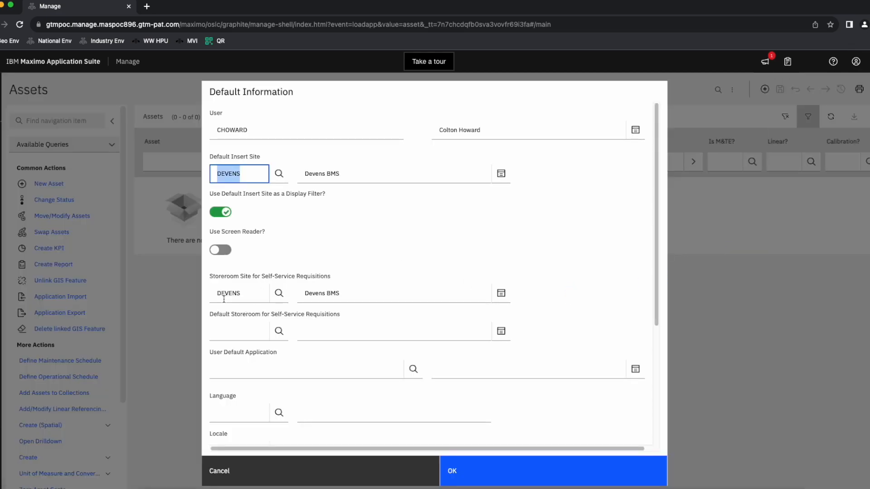
pyautogui.click(326, 471)
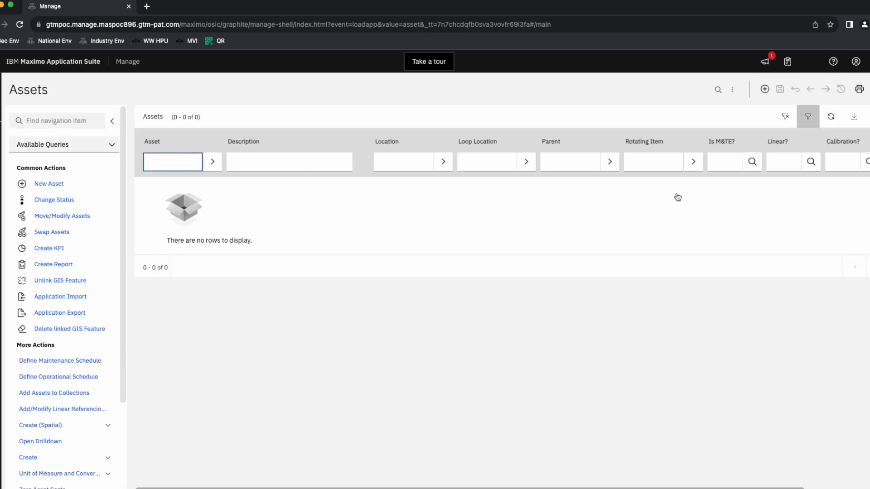
# - Create a new asset with the description "Main Packaging Line Conveyor" and the identifier CONVEYOR001
pyautogui.click(764, 91)
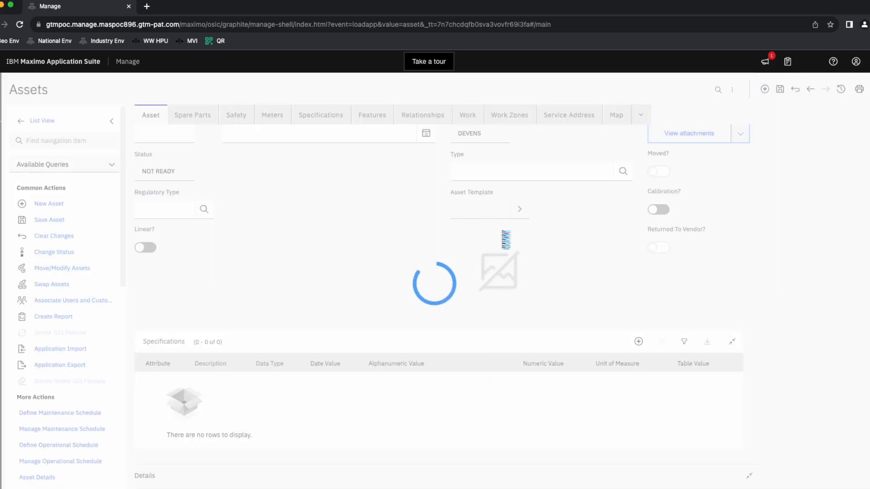
pyautogui.click(248, 156)
pyautogui.press('super+v')
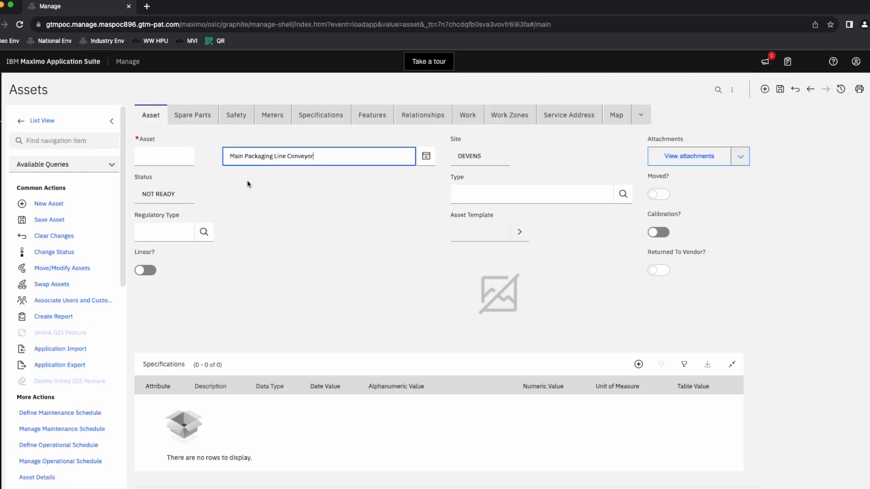
pyautogui.click(179, 159)
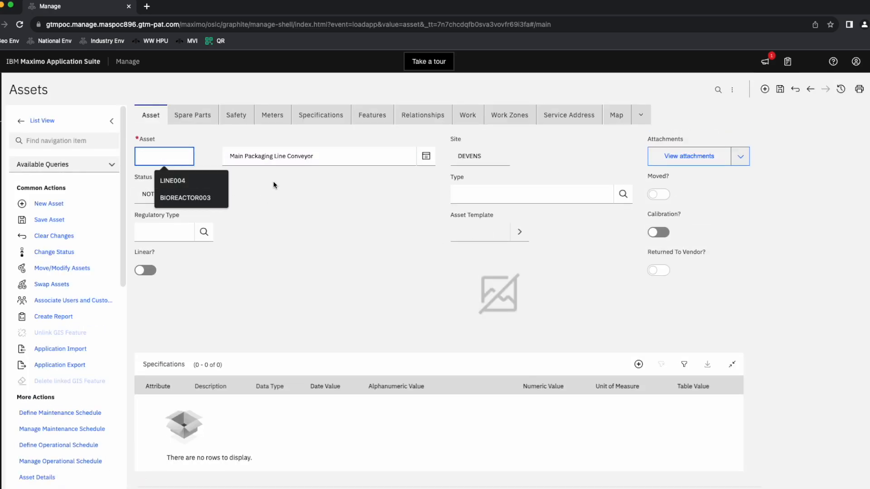
pyautogui.write('Conveyor001')
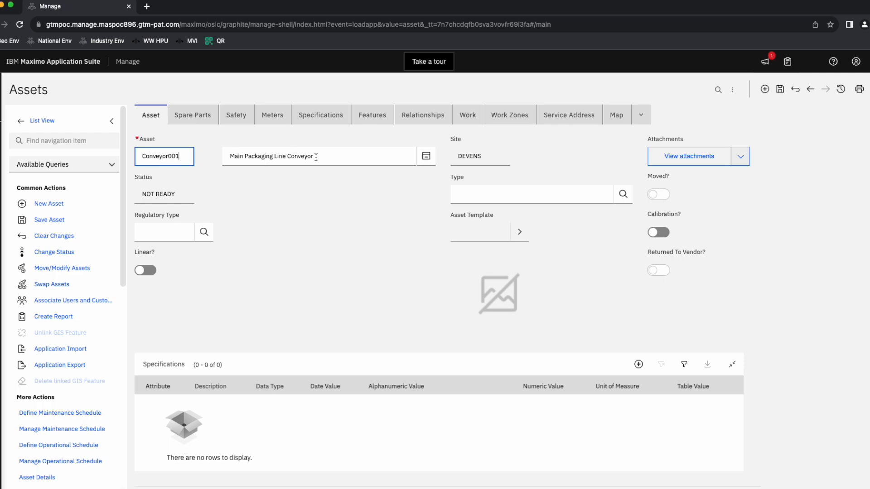
pyautogui.press('Tab')
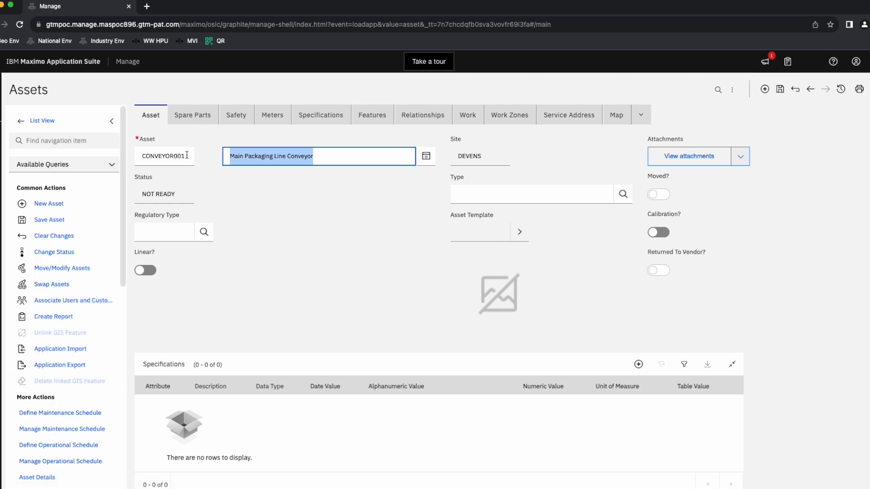
# - Check the section-level label on the slide, set the asset's location to Conveyor System in Packaging, and save the asset
pyautogui.scroll(-3, 78, 404)
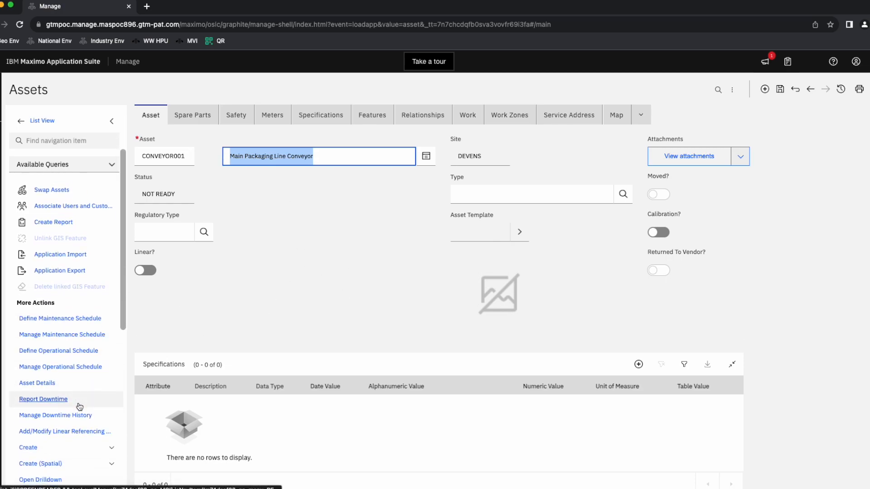
pyautogui.scroll(-2, 82, 405)
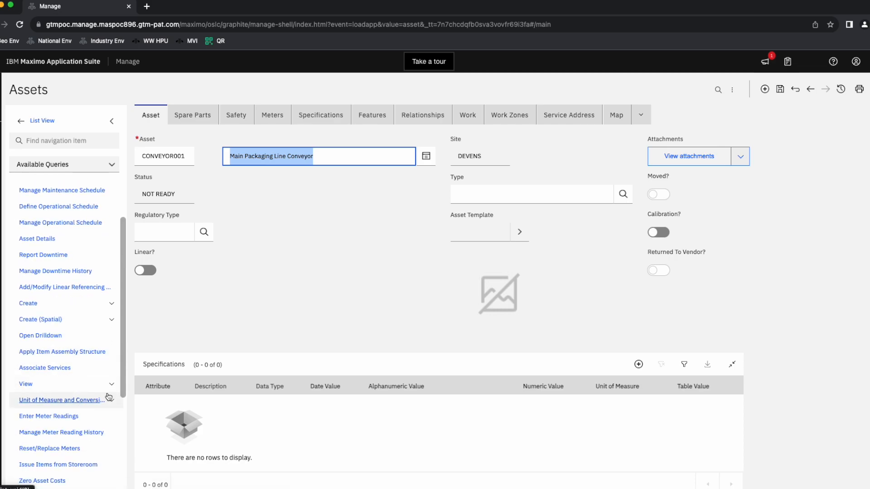
pyautogui.scroll(-3, 238, 382)
pyautogui.scroll(-3, 238, 384)
pyautogui.click(205, 345)
pyautogui.click(218, 362)
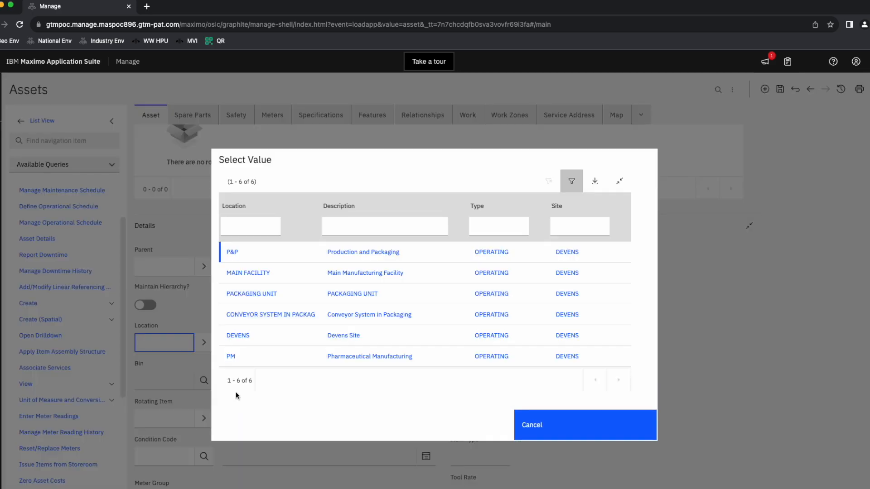
pyautogui.hotkey('ctrl', 'Up')
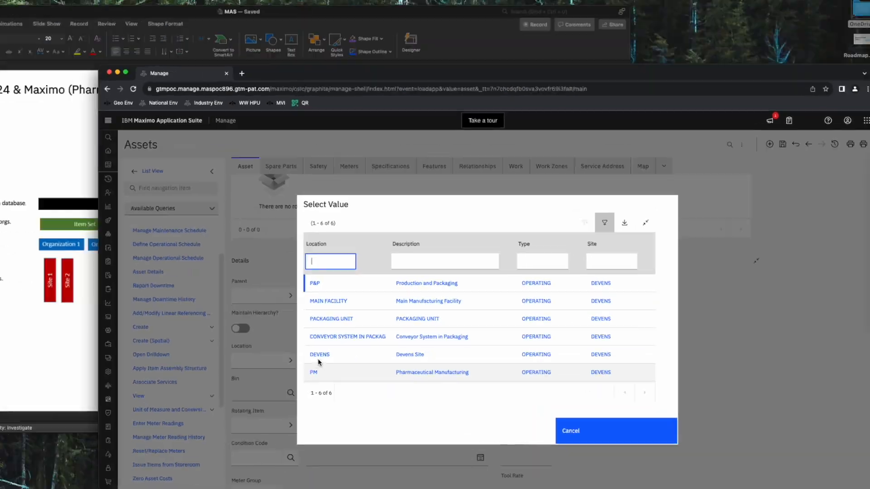
pyautogui.click(233, 334)
pyautogui.click(735, 324)
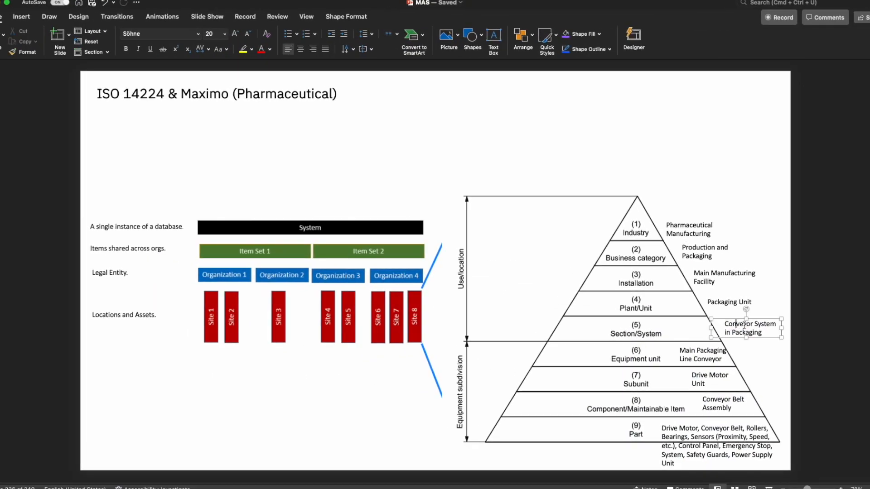
pyautogui.hotkey('ctrl', 'Up')
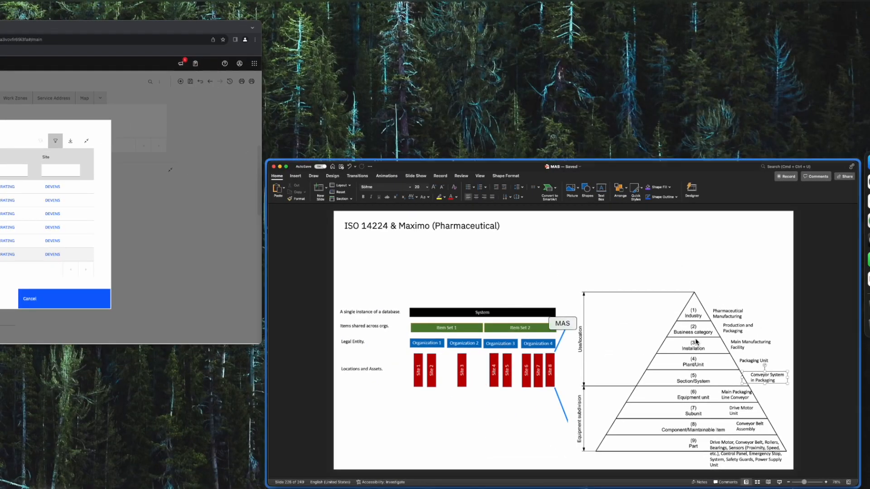
pyautogui.click(206, 277)
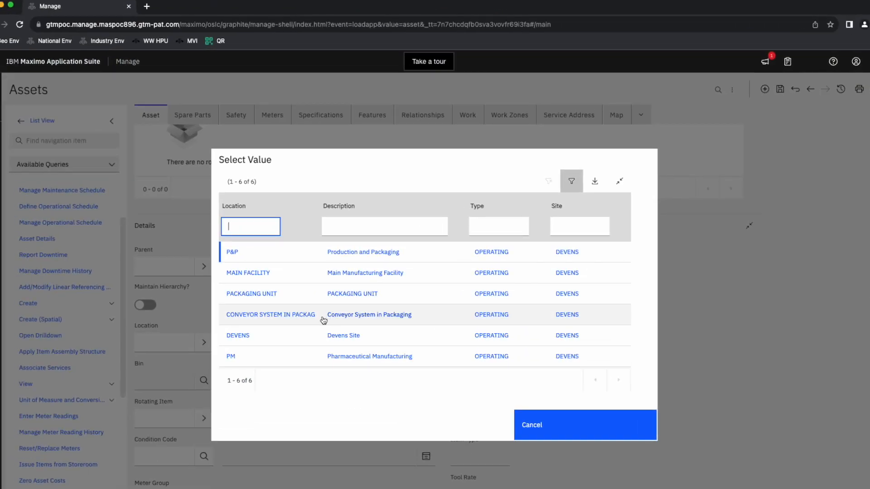
pyautogui.click(323, 320)
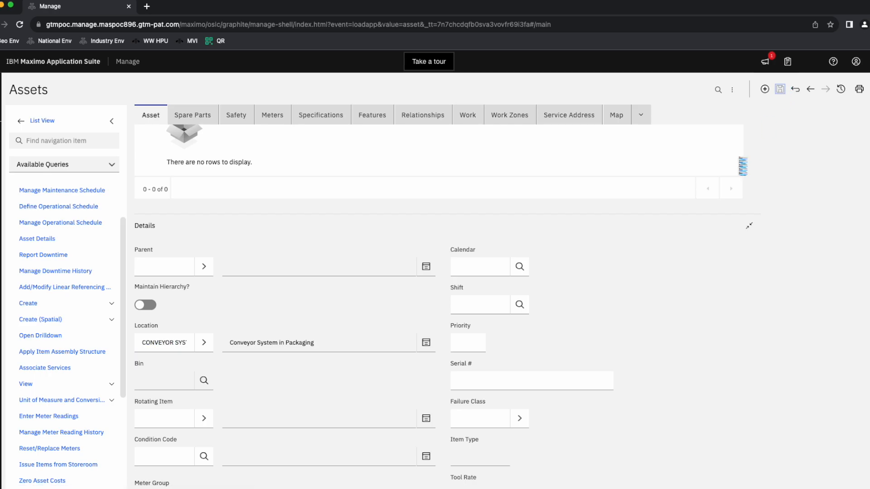
pyautogui.scroll(5, 347, 332)
pyautogui.scroll(1, 345, 334)
# - Go from the asset's location value to its record in the Locations application and view the assets listed there
pyautogui.scroll(-4, 287, 351)
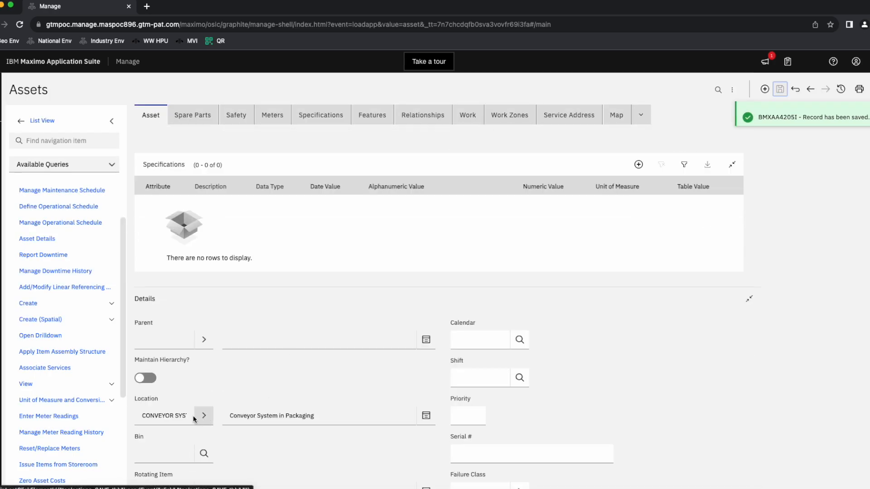
pyautogui.click(204, 416)
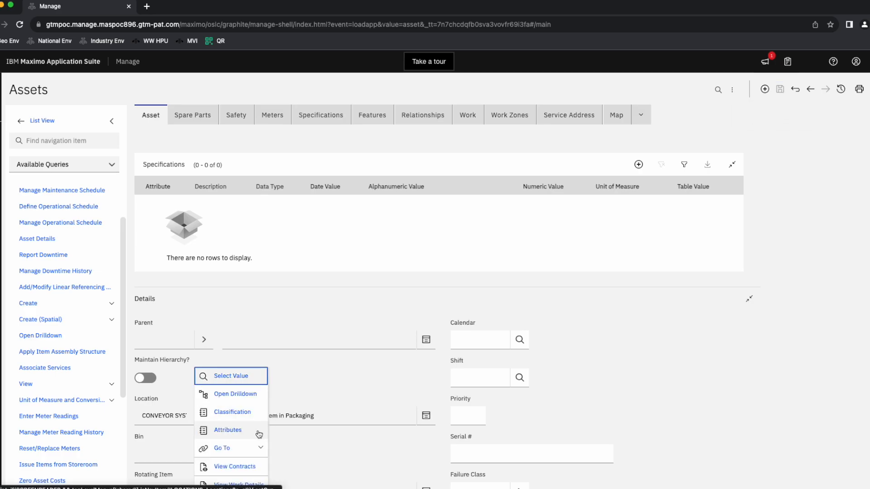
pyautogui.click(246, 452)
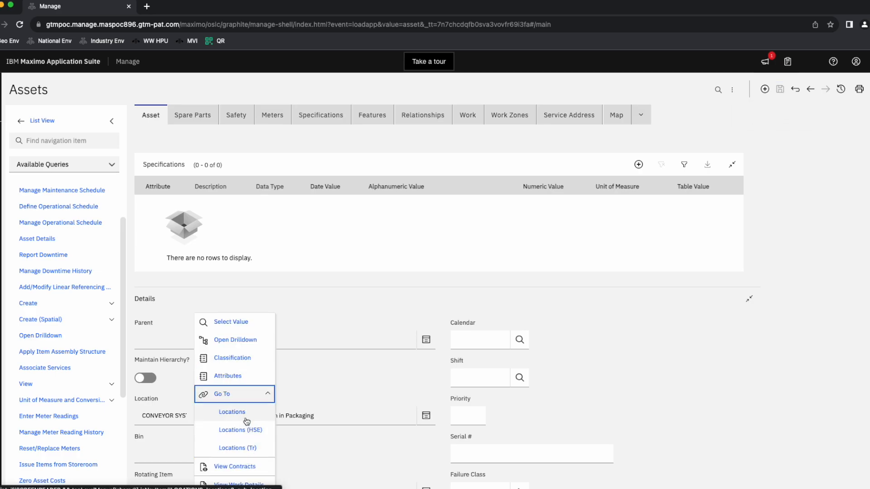
pyautogui.click(231, 409)
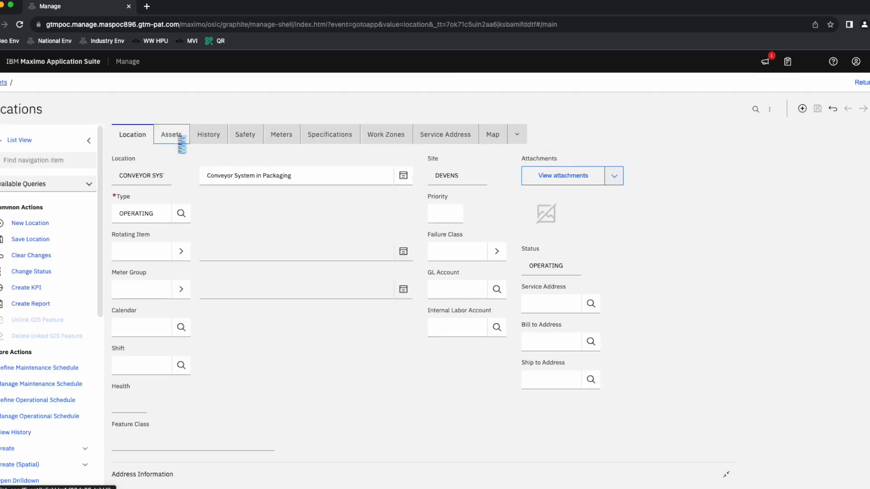
pyautogui.click(179, 138)
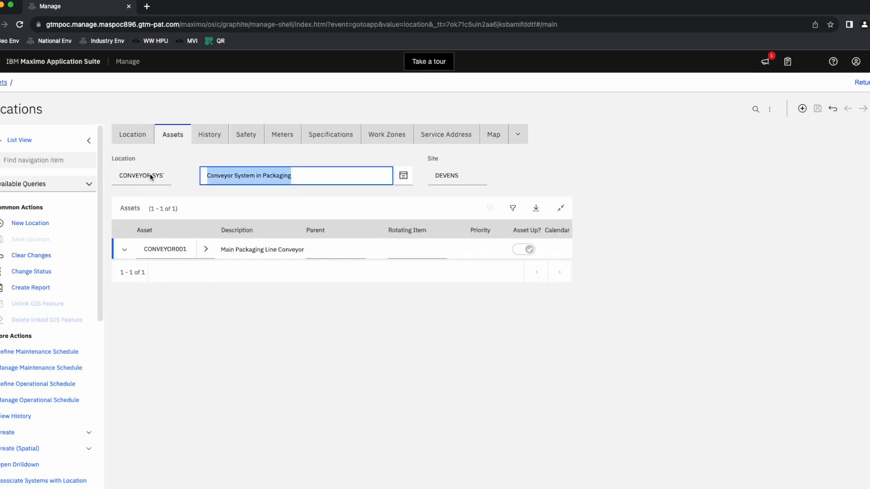
# - Open the drilldown for the Conveyor System in Packaging location and show its path to the top of the hierarchy
pyautogui.click(23, 464)
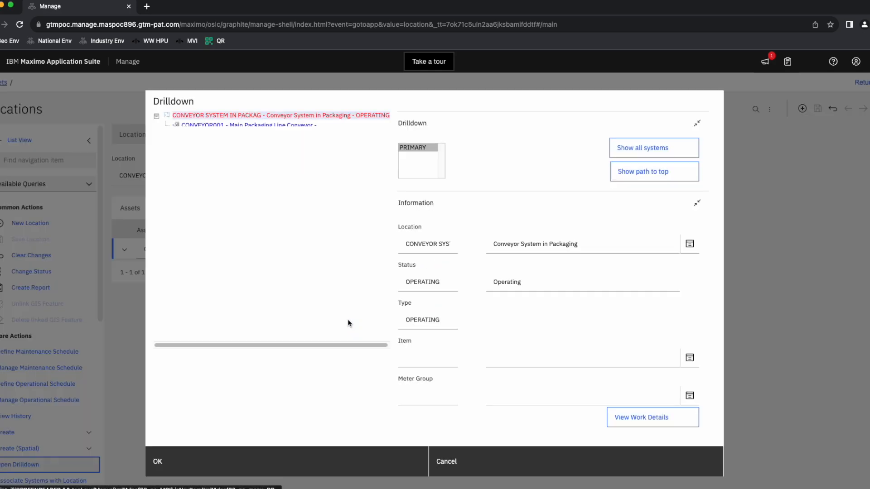
pyautogui.click(654, 171)
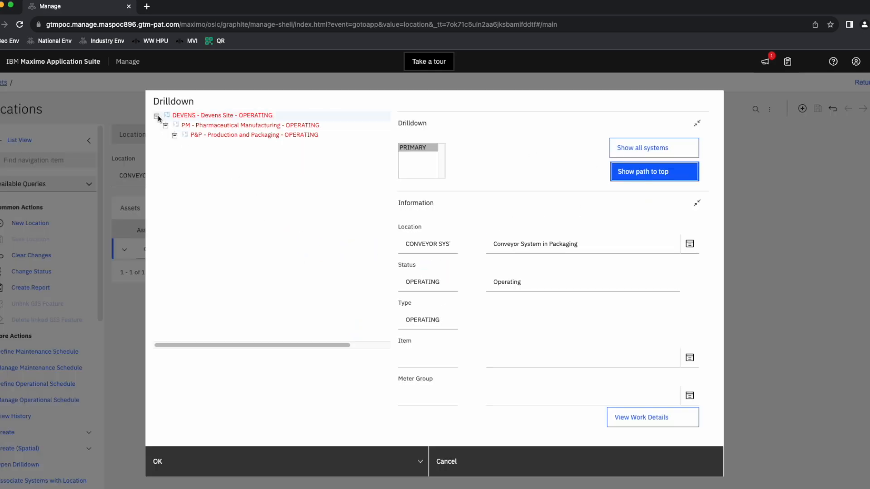
pyautogui.click(157, 116)
pyautogui.click(157, 116)
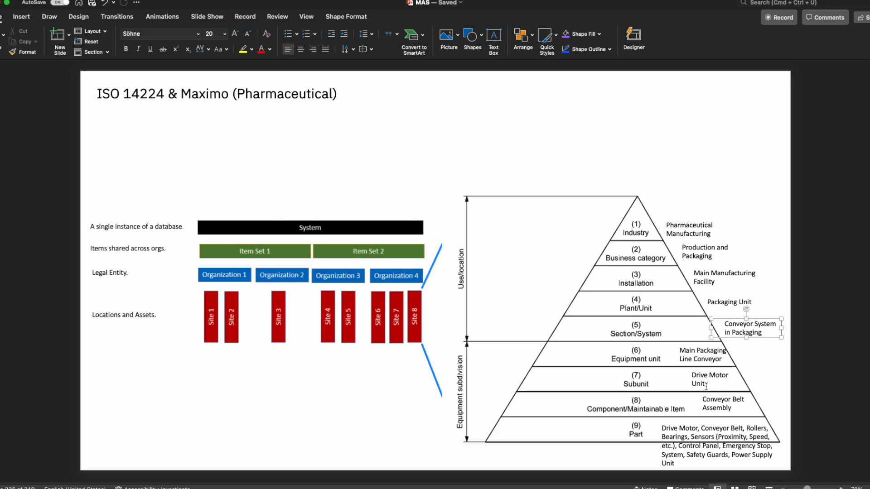
# - Check the subunit-level label on the slide's ISO 14224 pyramid and return to the location drilldown
pyautogui.moveTo(705, 386); pyautogui.dragTo(692, 378)
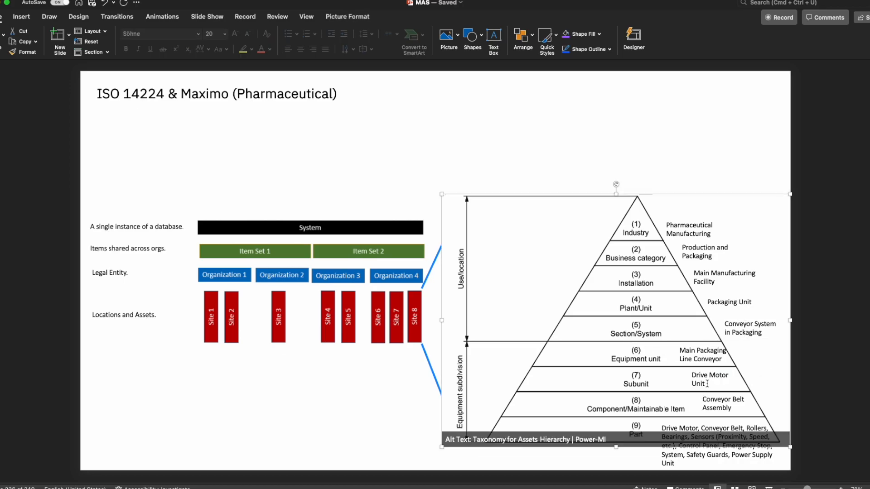
pyautogui.click(775, 374)
pyautogui.click(224, 407)
pyautogui.hotkey('ctrl', 'Up')
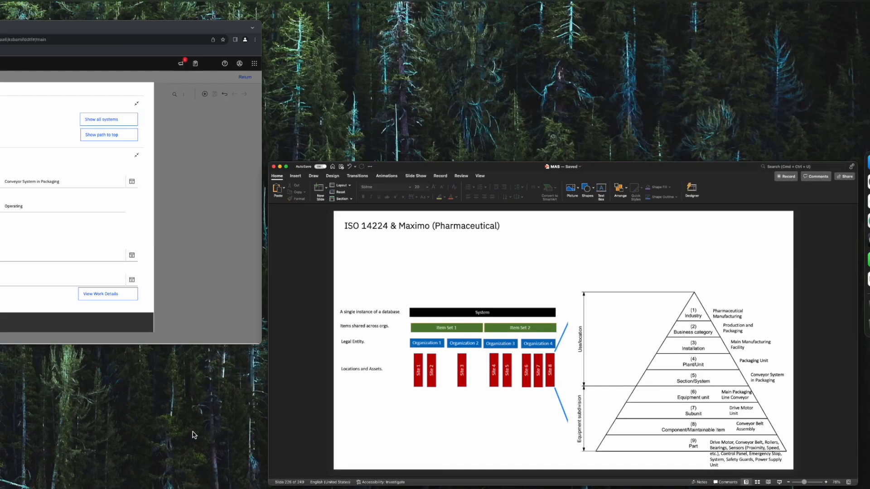
pyautogui.click(102, 264)
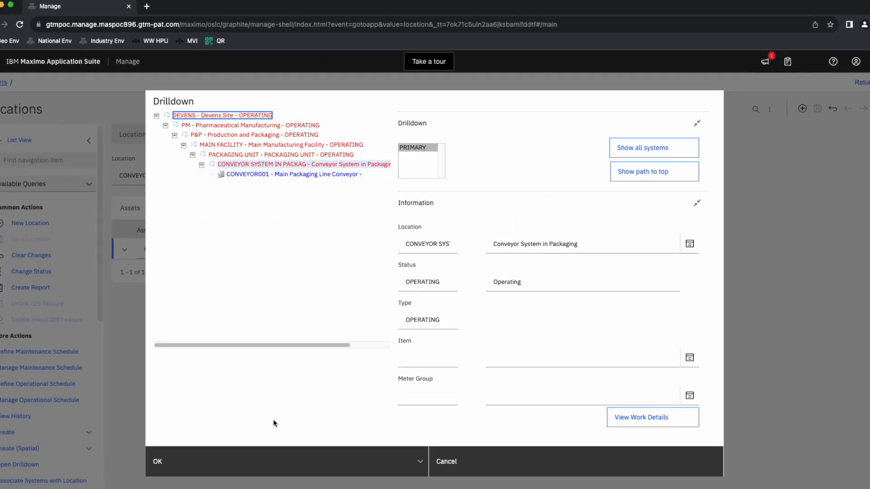
# - Select the Main Packaging Line Conveyor in the drilldown, go to its asset record, and view its subassemblies and spare parts
pyautogui.click(312, 175)
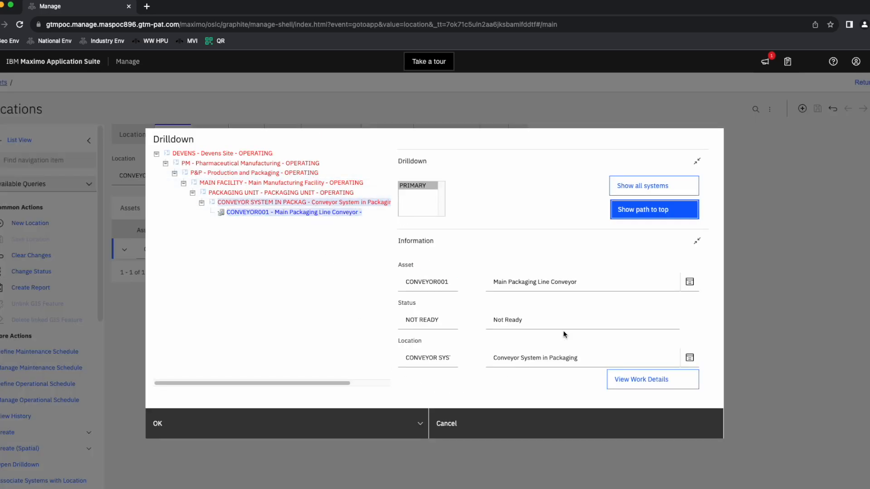
pyautogui.click(187, 460)
pyautogui.click(199, 377)
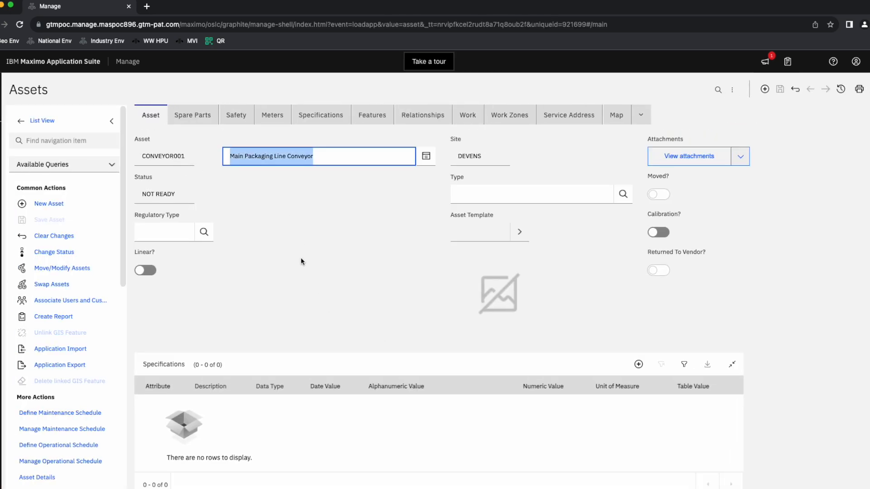
pyautogui.scroll(-3, 393, 275)
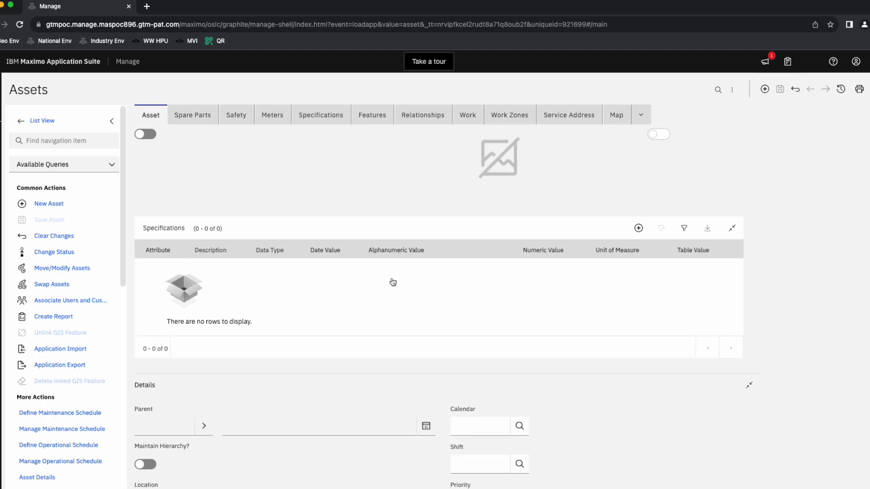
pyautogui.click(194, 116)
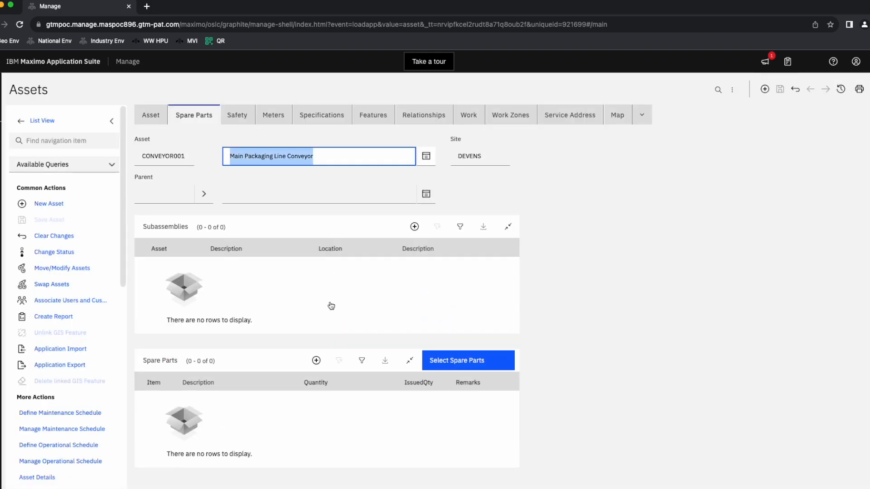
pyautogui.click(414, 226)
pyautogui.click(202, 329)
pyautogui.click(215, 334)
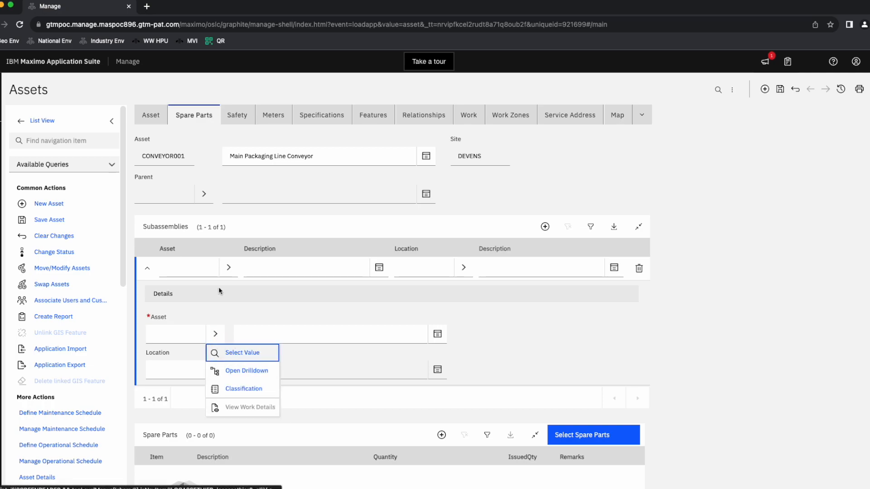
pyautogui.click(145, 267)
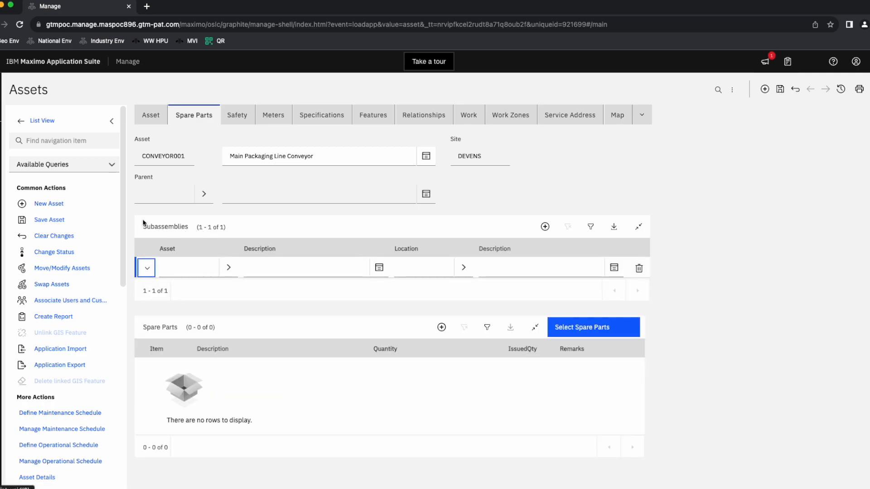
pyautogui.click(30, 122)
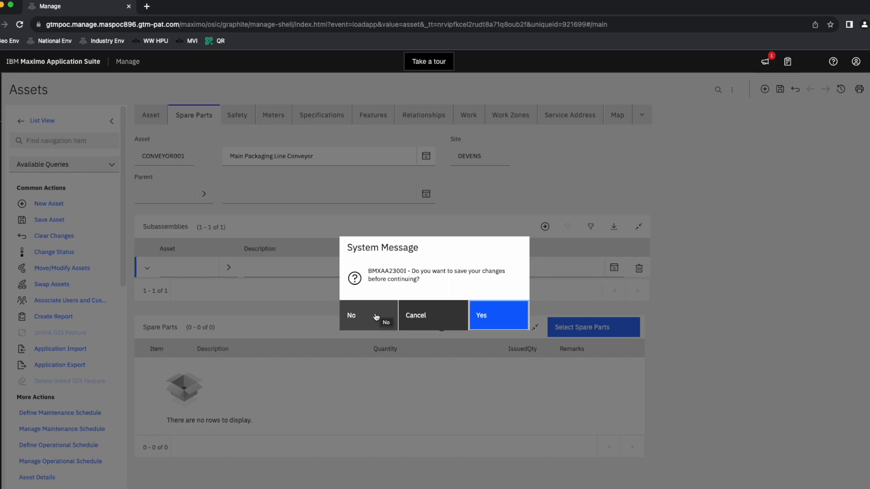
pyautogui.click(351, 315)
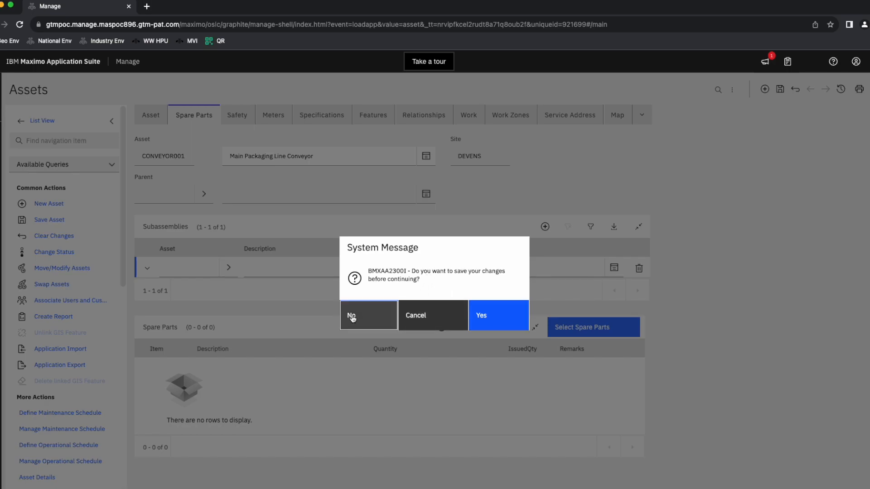
# - Start a new asset record and copy the subunit label "Drive Motor Unit" from the slide
pyautogui.click(765, 89)
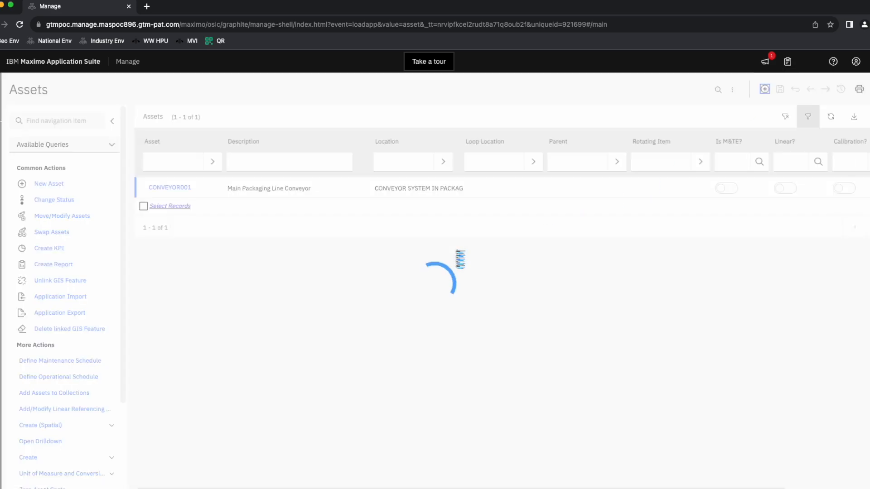
pyautogui.hotkey('ctrl', 'Up')
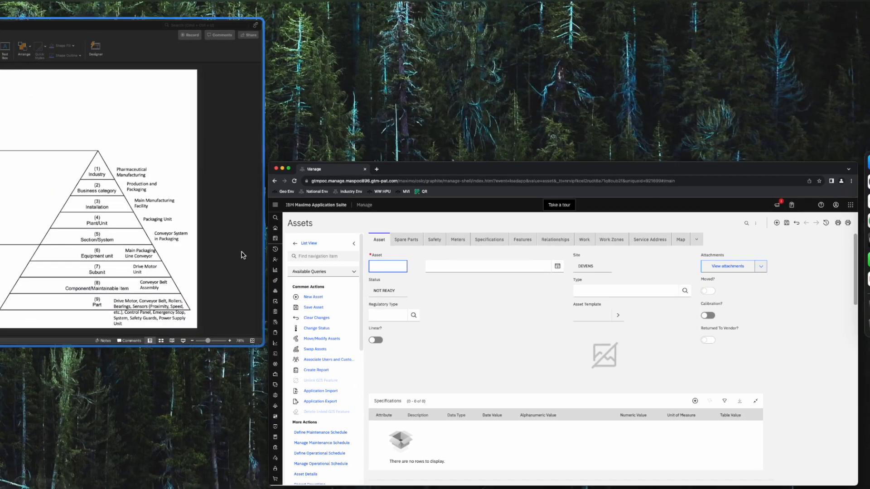
pyautogui.click(231, 260)
pyautogui.moveTo(731, 377); pyautogui.dragTo(694, 376)
pyautogui.hotkey('ctrl', 'c')
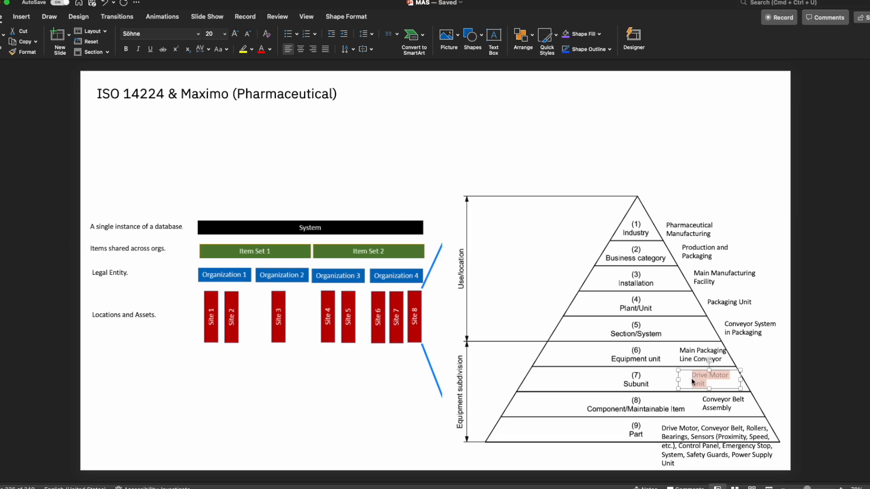
pyautogui.hotkey('ctrl', 'Up')
pyautogui.click(208, 286)
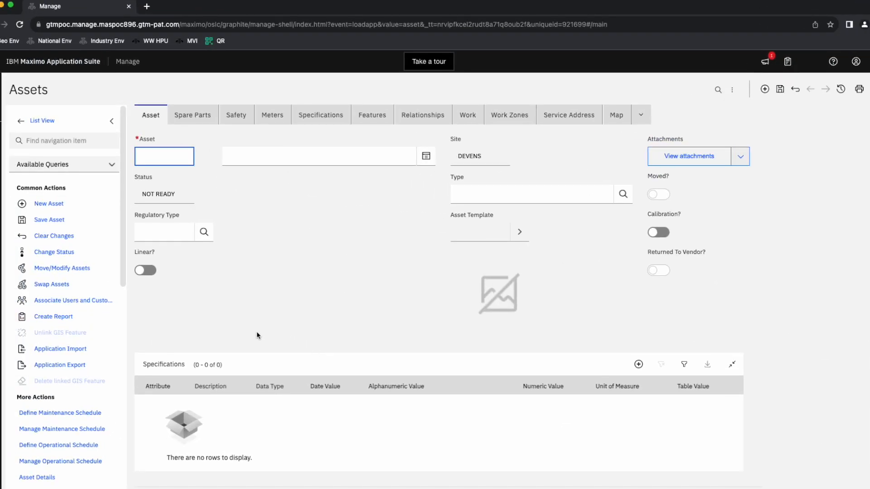
# - Give the new asset the description "Drive Motor Unit" and the identifier DriveMotor, and save it
pyautogui.click(231, 158)
pyautogui.hotkey('ctrl', 'v')
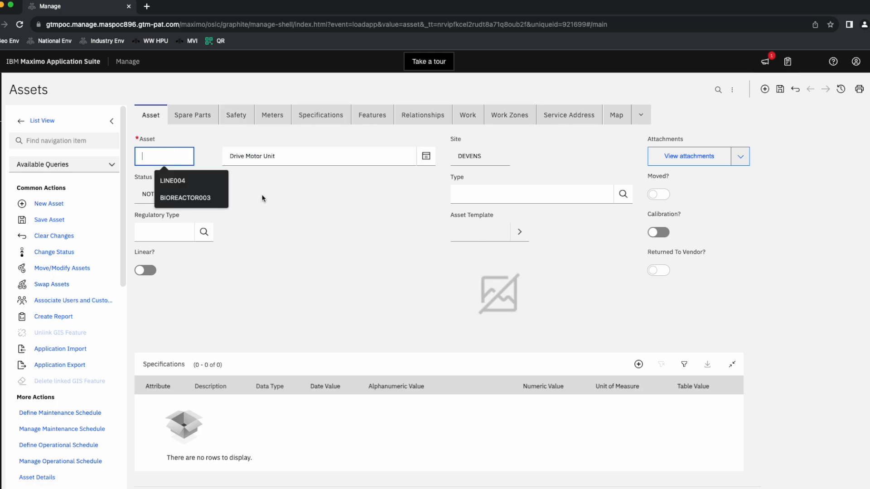
pyautogui.write('DriveMotor')
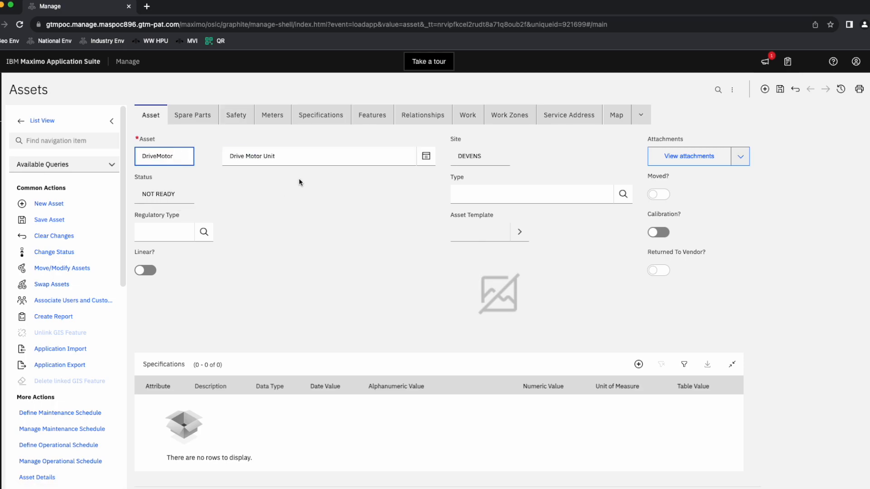
pyautogui.click(266, 304)
pyautogui.click(780, 89)
# - Try to choose a parent asset in the details of the saved Drive Motor Unit record
pyautogui.scroll(-4, 300, 278)
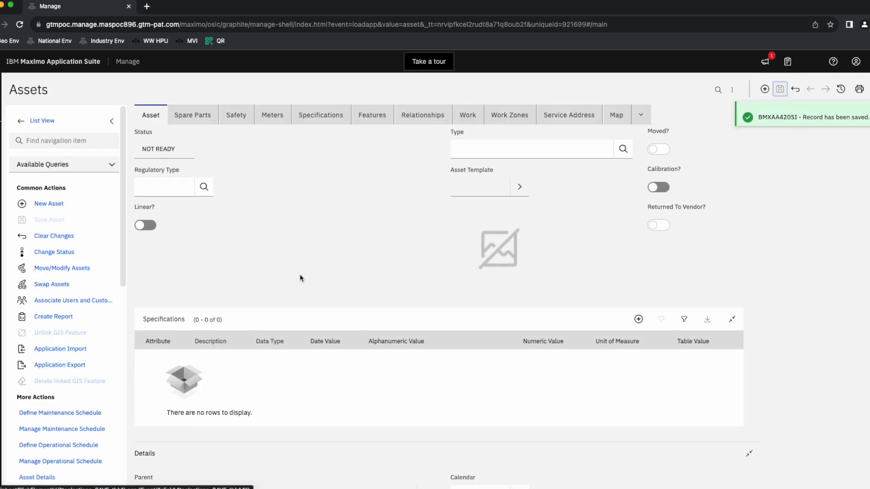
pyautogui.scroll(-2, 294, 279)
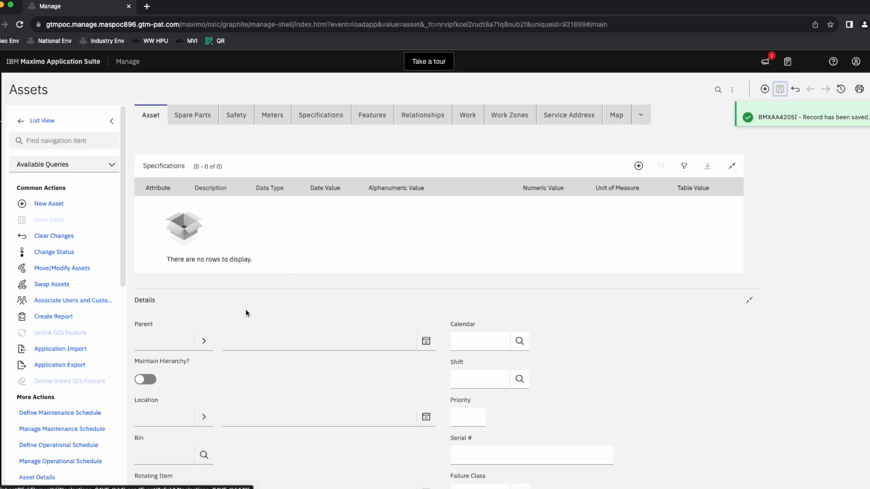
pyautogui.click(204, 283)
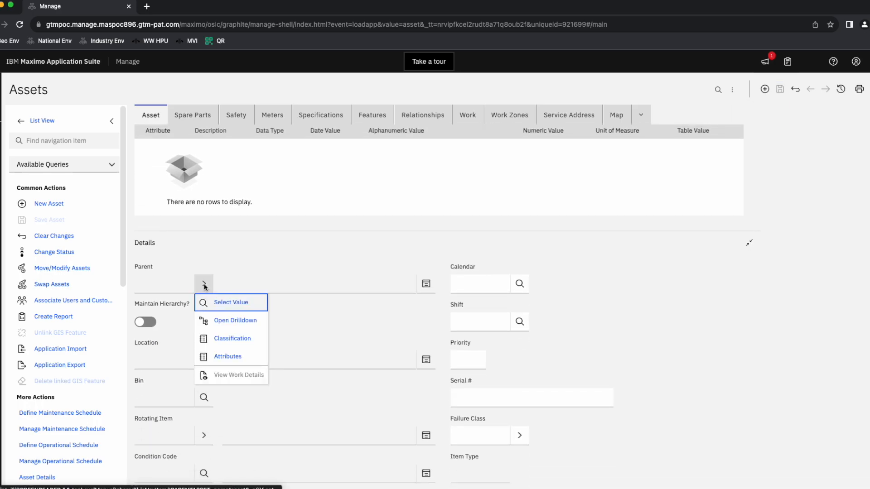
pyautogui.scroll(6, 248, 246)
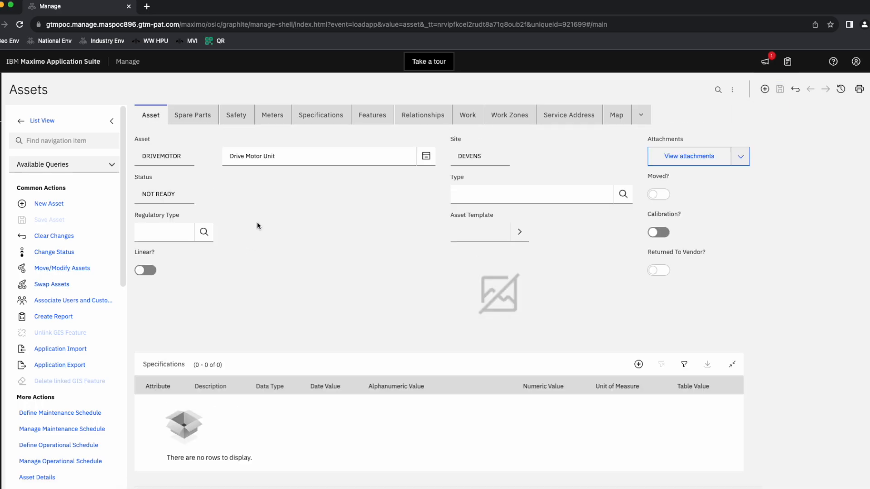
# - Create another new asset with the identifier DRIVEMOTOR001 and the description "Drive Motor Unit"
pyautogui.click(68, 127)
pyautogui.click(764, 91)
pyautogui.scroll(-1, 235, 176)
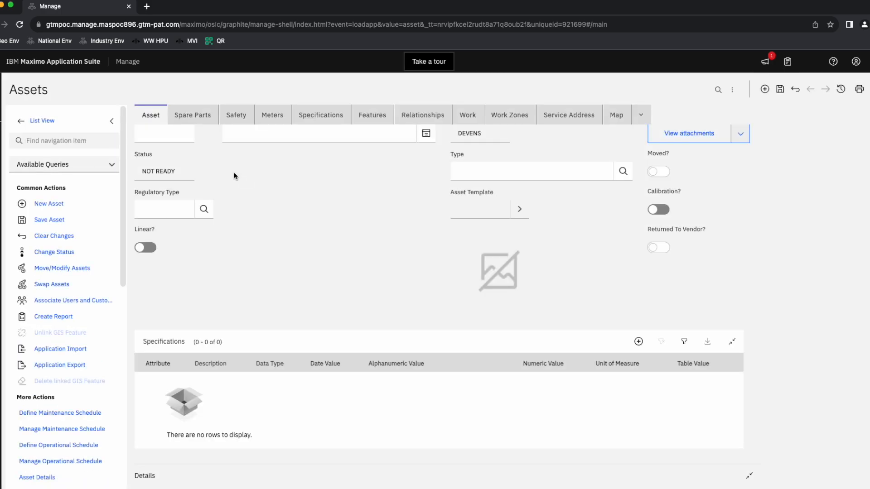
pyautogui.scroll(1, 234, 172)
pyautogui.click(194, 164)
pyautogui.write('Drive Mo')
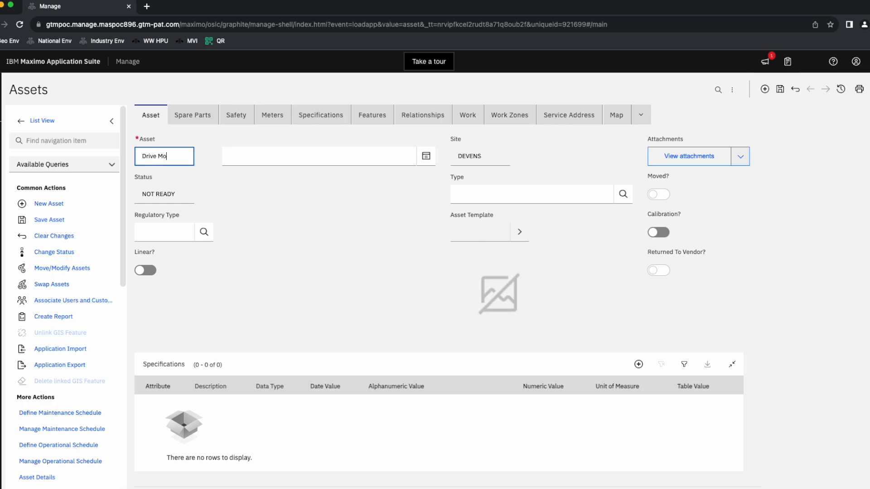
pyautogui.click(262, 159)
pyautogui.write('Drive Motor Unit')
pyautogui.click(164, 157)
pyautogui.press('Left')
pyautogui.press('BackSpace')
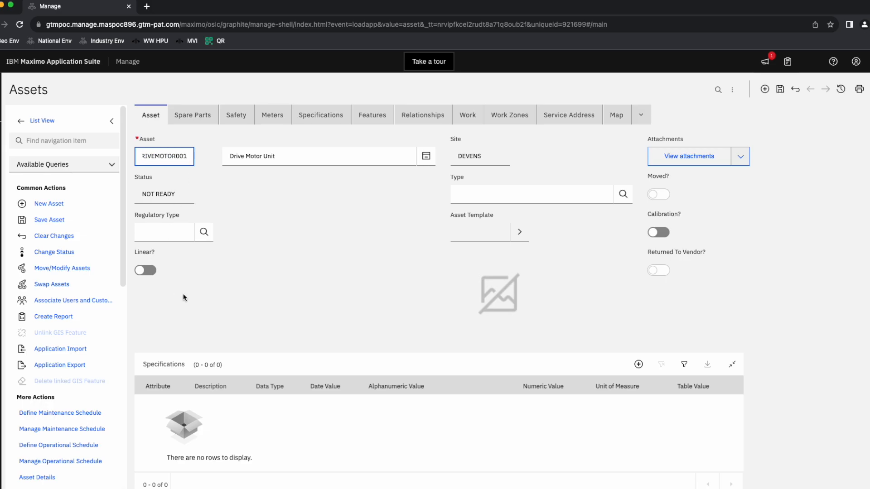
# - Set the new drive motor asset's parent to CONVEYOR001, the Main Packaging Line Conveyor, and save the record
pyautogui.scroll(-5, 204, 306)
pyautogui.click(203, 332)
pyautogui.click(238, 349)
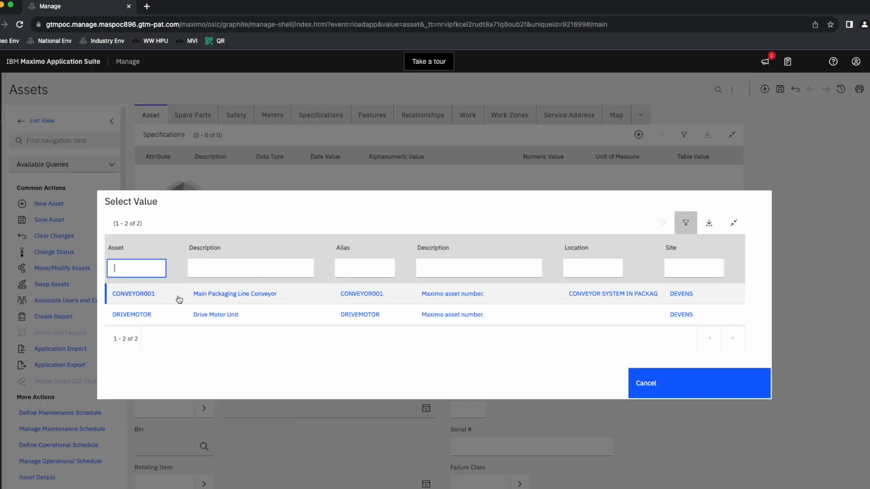
pyautogui.click(174, 299)
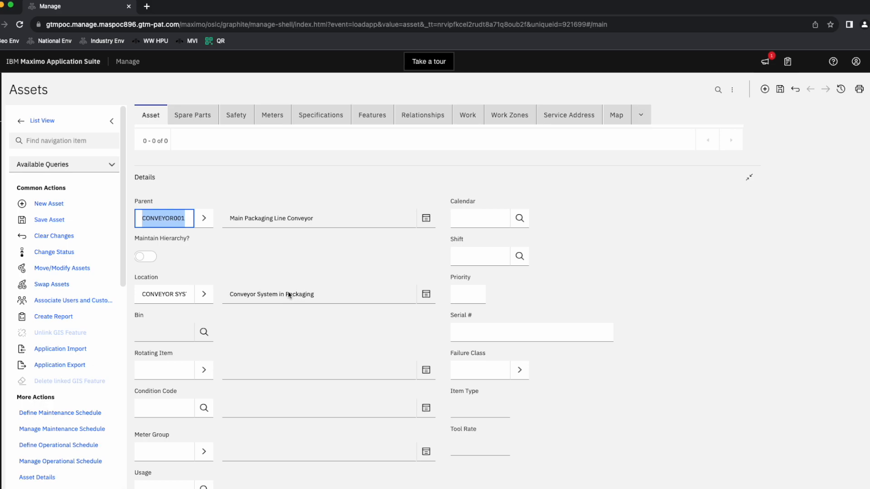
pyautogui.scroll(10, 303, 339)
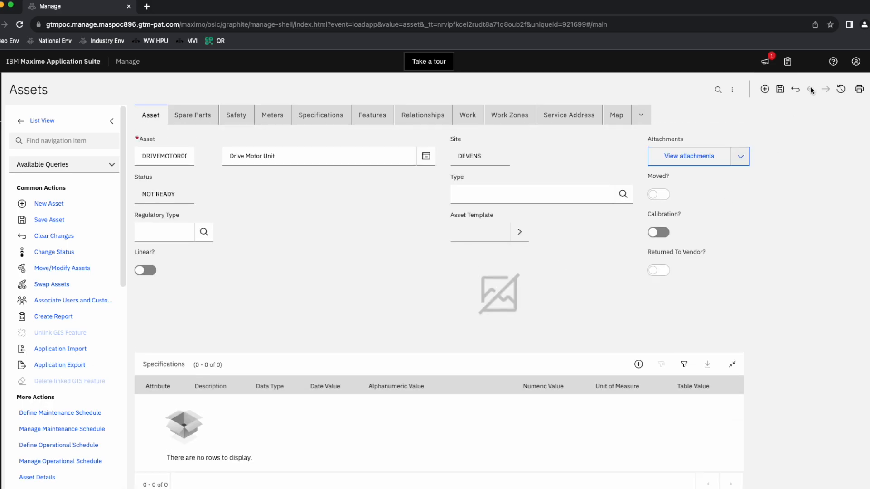
pyautogui.click(780, 89)
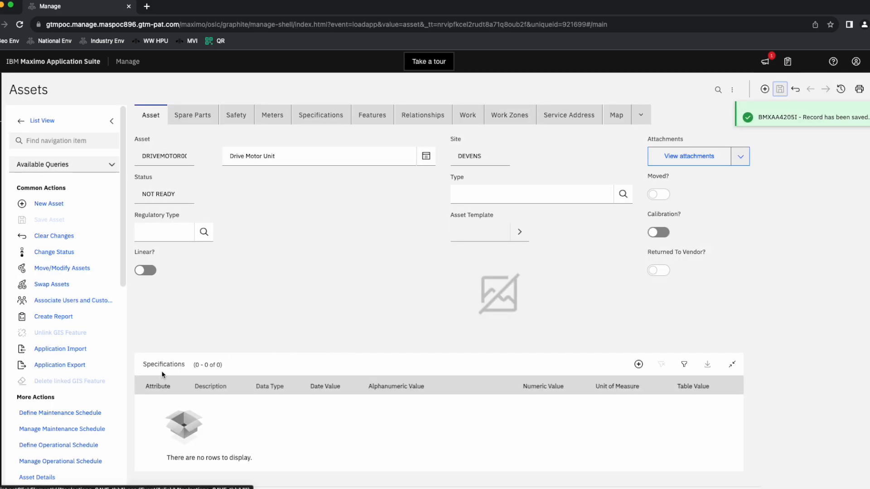
# - Open the drilldown for the Drive Motor Unit asset and show its path to the top of the hierarchy
pyautogui.scroll(-5, 102, 382)
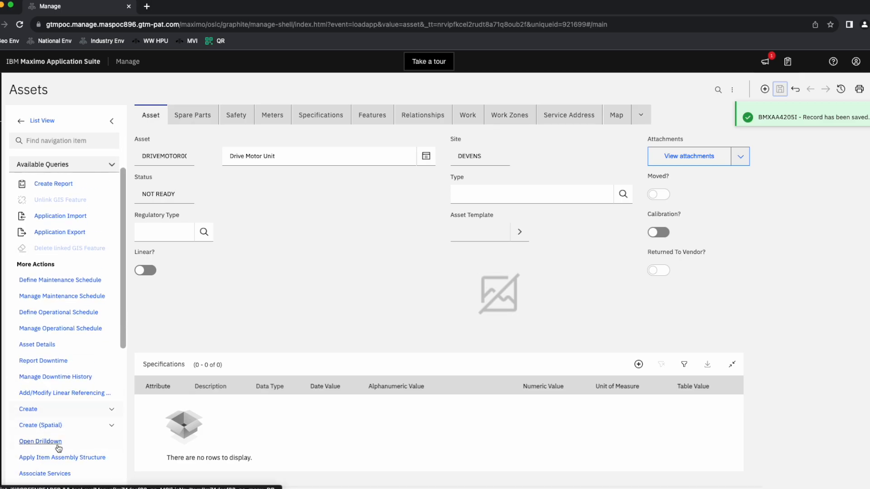
pyautogui.click(54, 426)
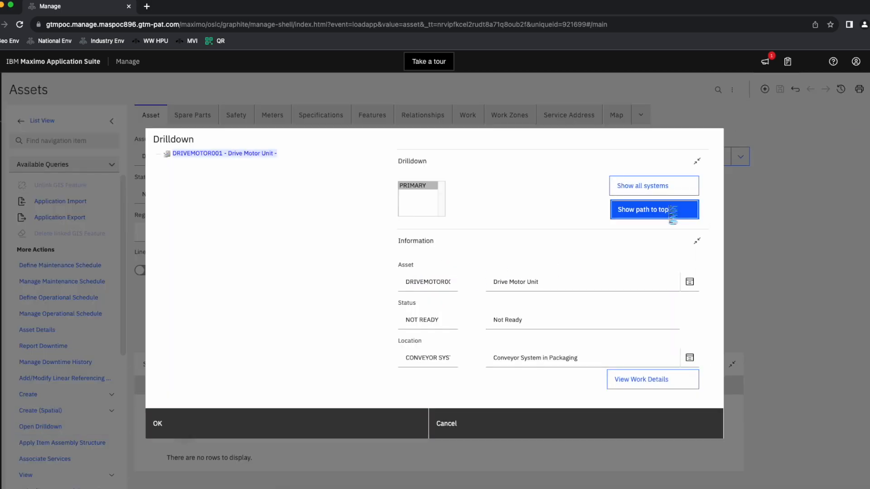
pyautogui.click(667, 217)
pyautogui.click(660, 210)
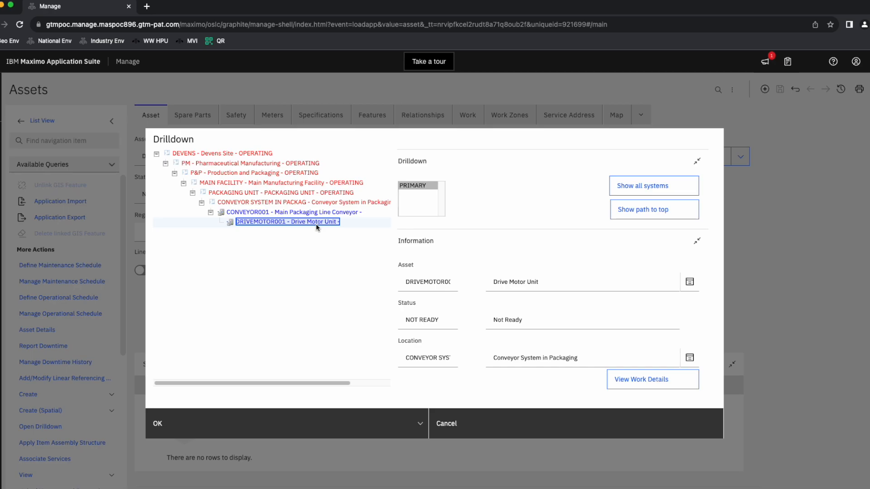
# - Compare the drilldown with the equipment levels on the slide's pyramid, then return to it and cancel it
pyautogui.hotkey('ctrl', 'Up')
pyautogui.click(228, 301)
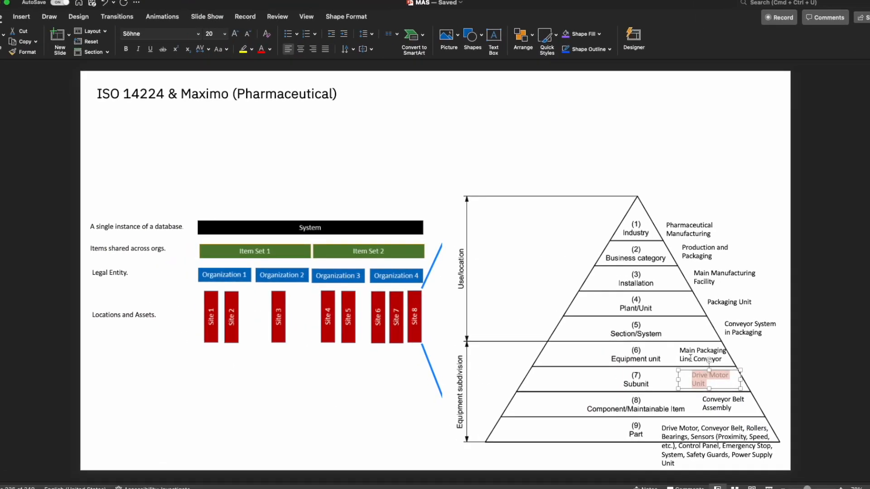
pyautogui.click(757, 425)
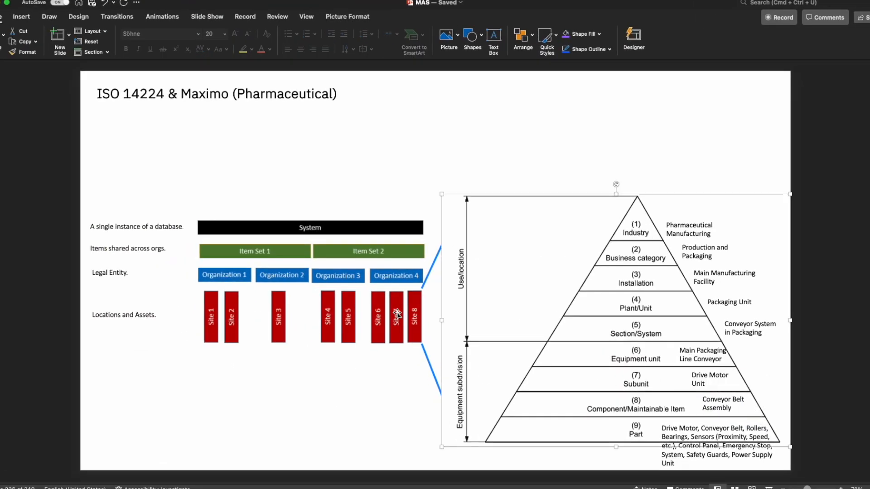
pyautogui.click(262, 402)
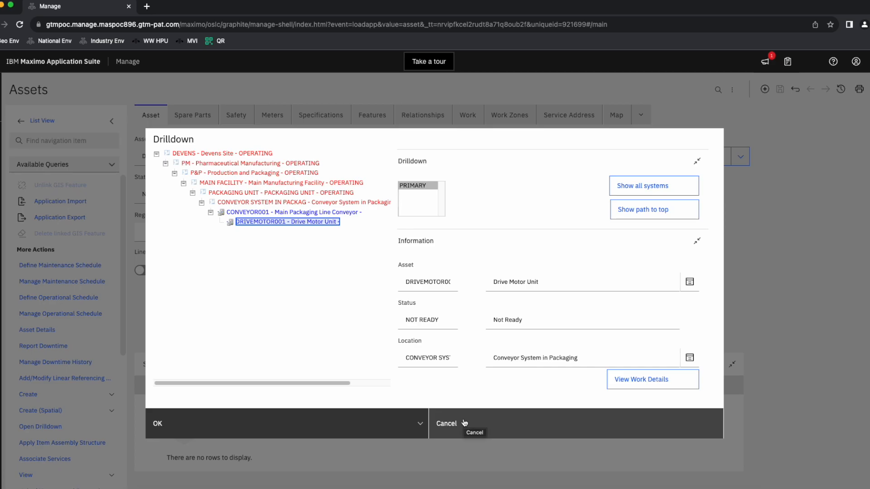
pyautogui.click(465, 423)
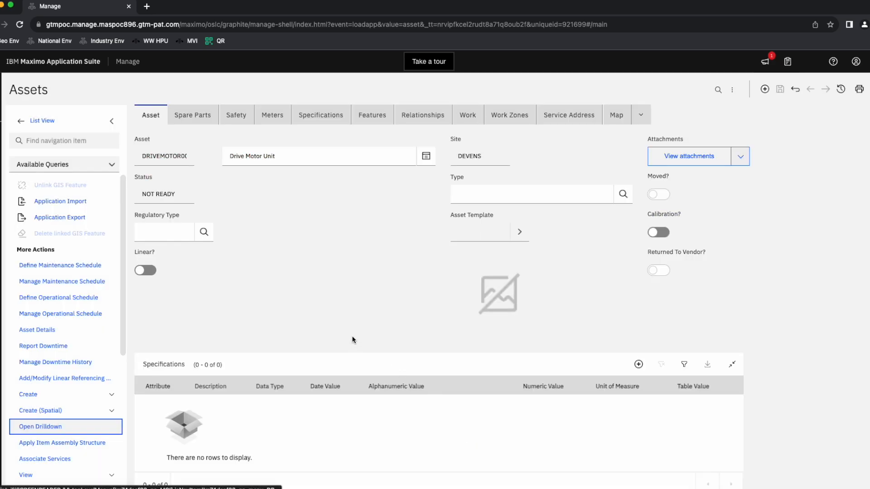